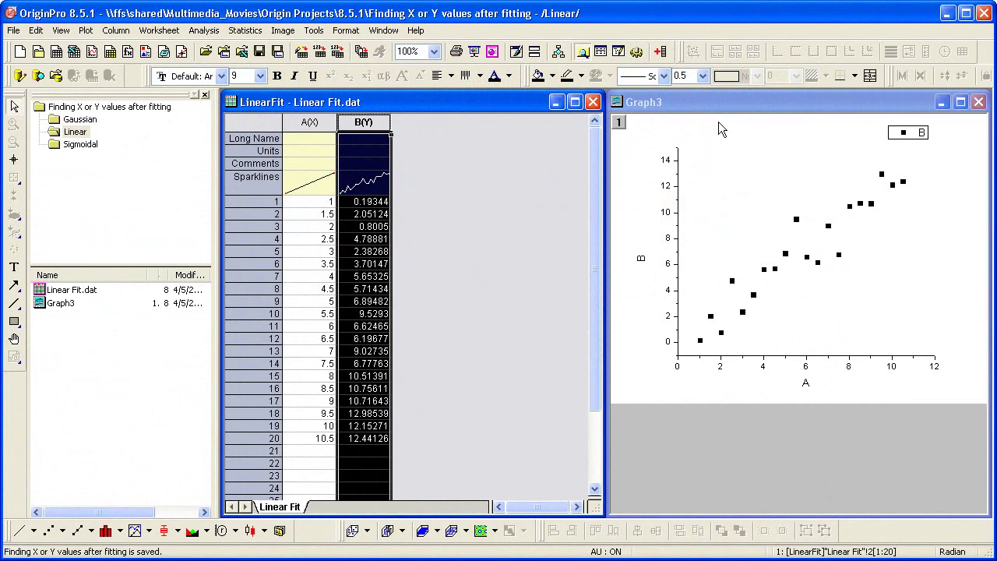
Open the Linear Fit dialog for the Graph3 scatter data.
left_click(718, 100)
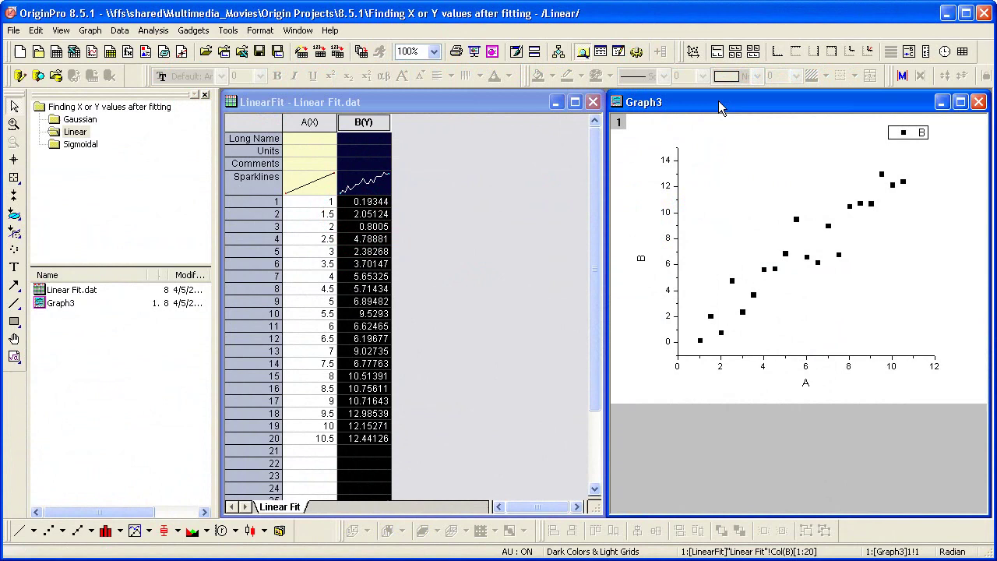
left_click(153, 31)
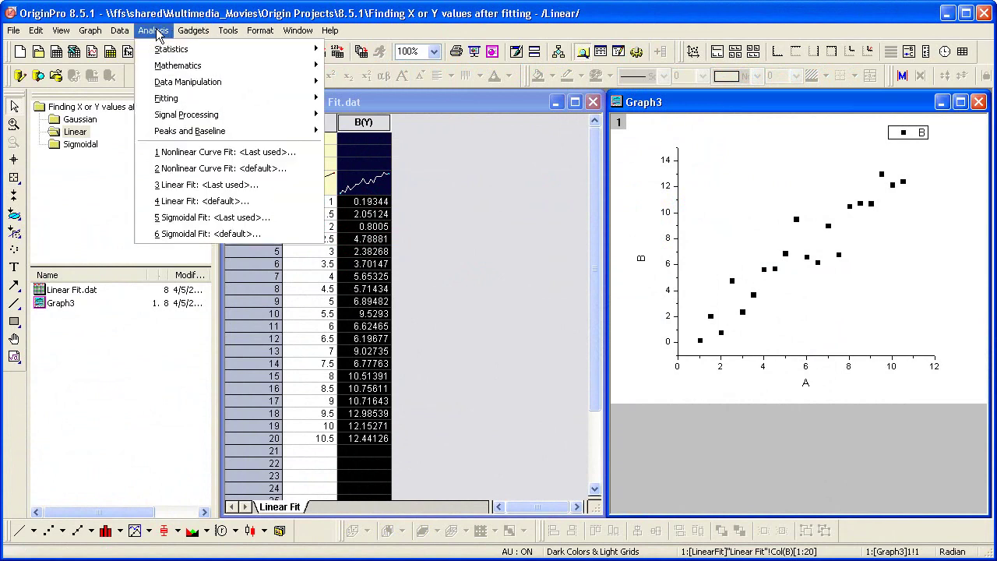
mouse_move(183, 99)
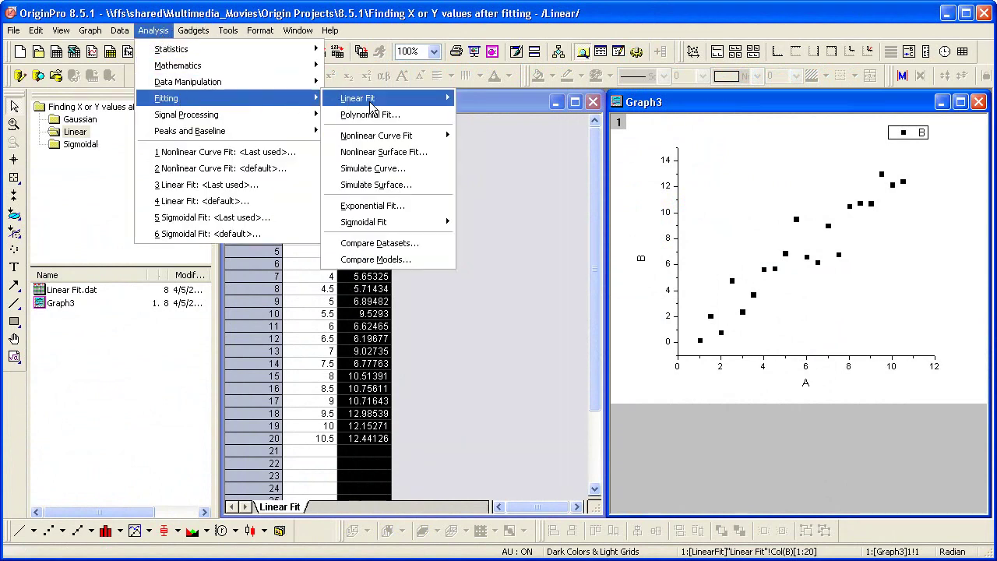
mouse_move(444, 100)
left_click(496, 125)
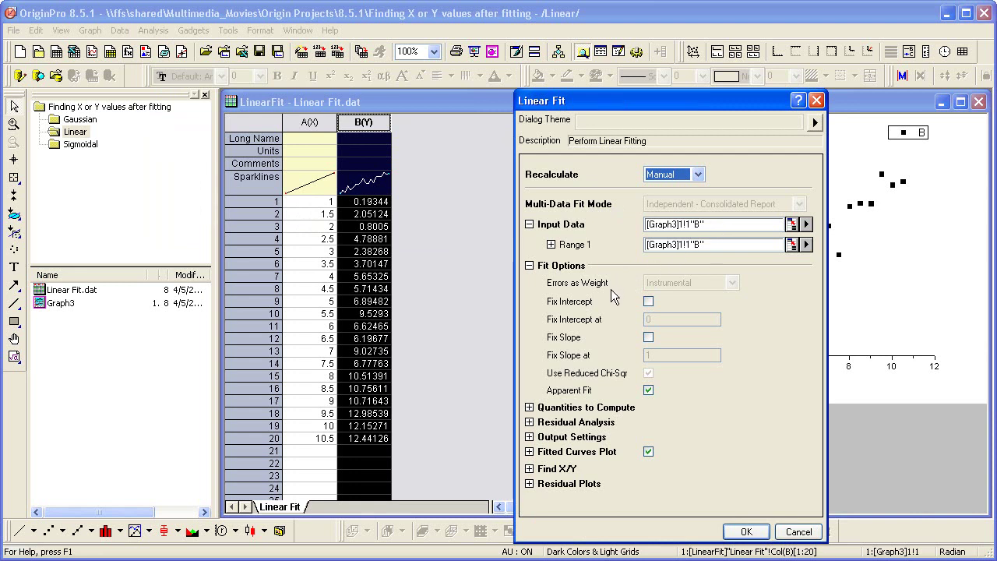
Enable both Find X from Y and Find Y from X under Find X/Y.
left_click(530, 470)
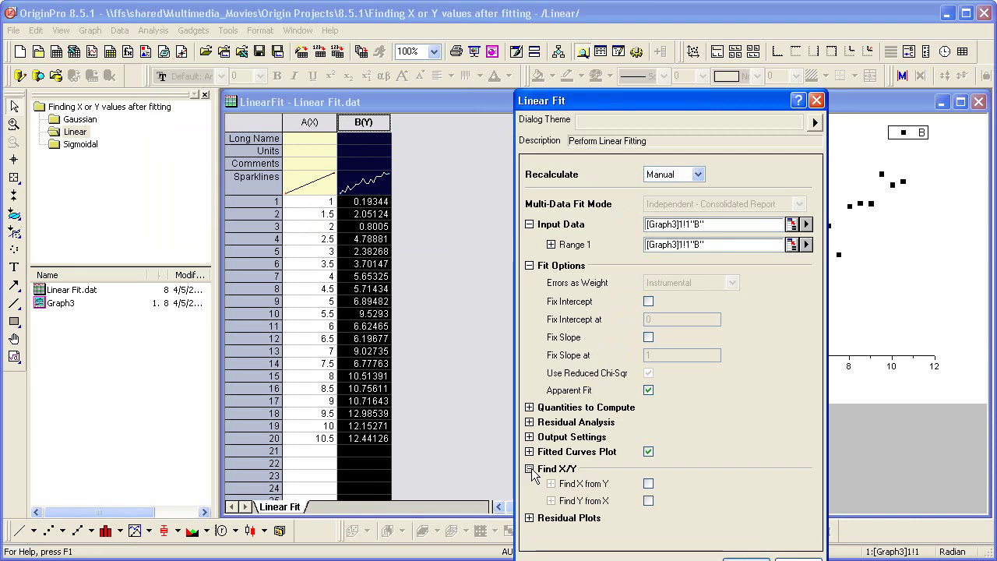
left_click(648, 484)
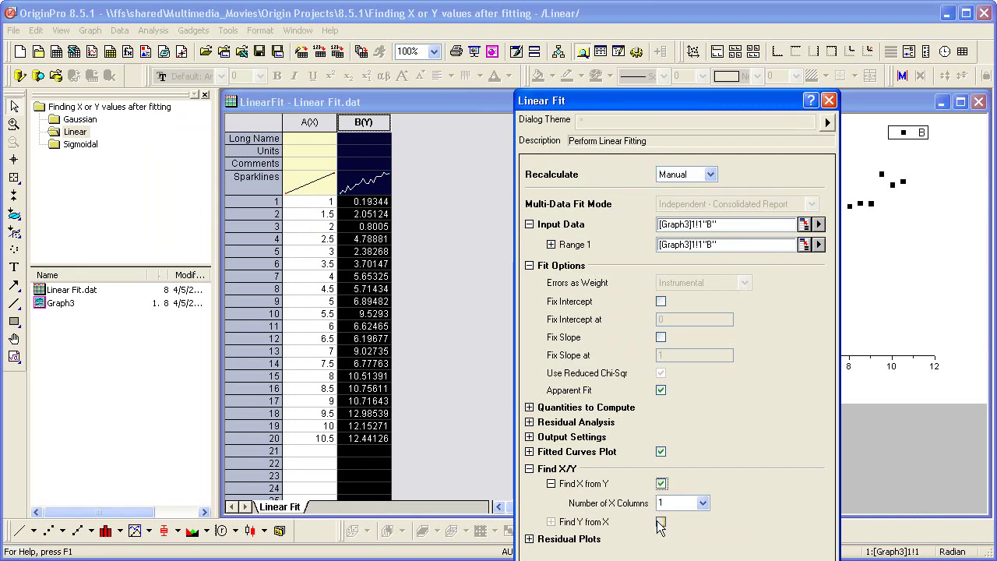
left_click(661, 521)
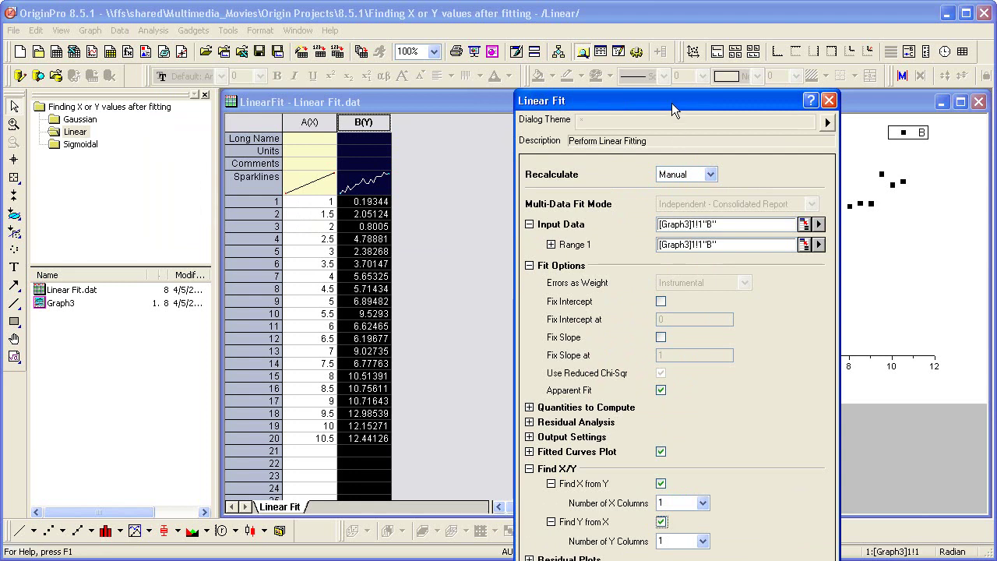
left_click_drag(673, 110, 435, 14)
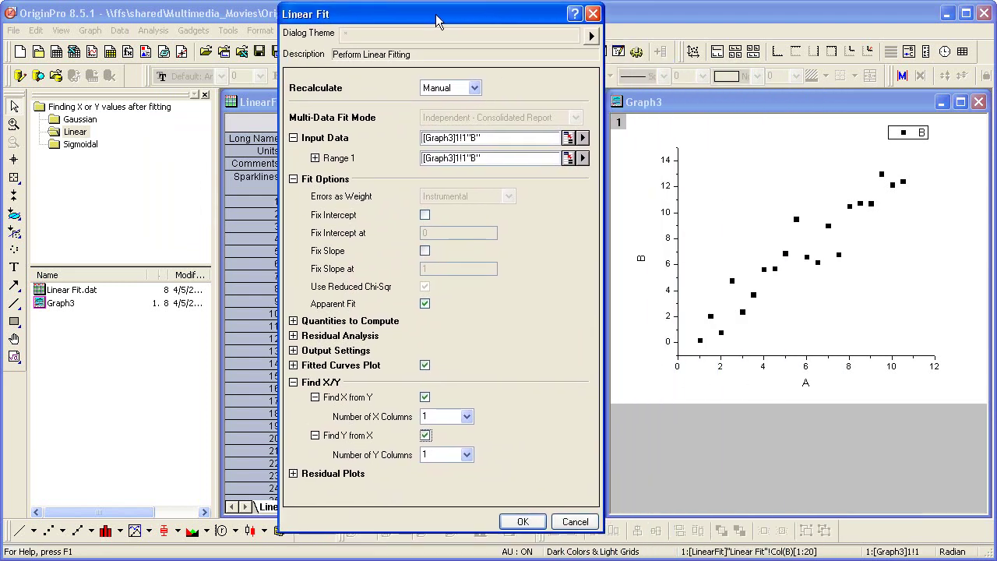
Run the linear fit and show its FitLinearFindXfromY1 result sheet.
left_click(523, 522)
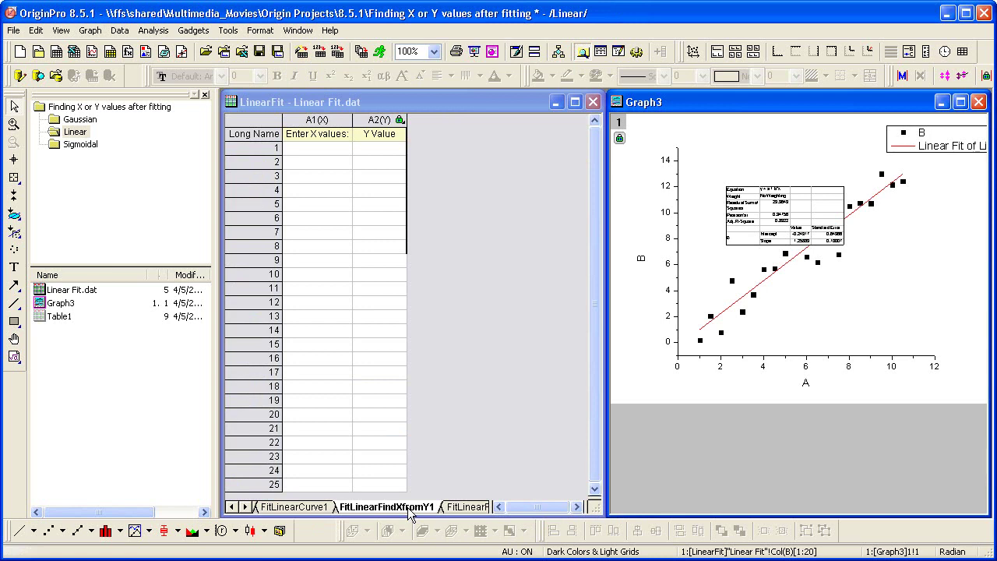
left_click(465, 507)
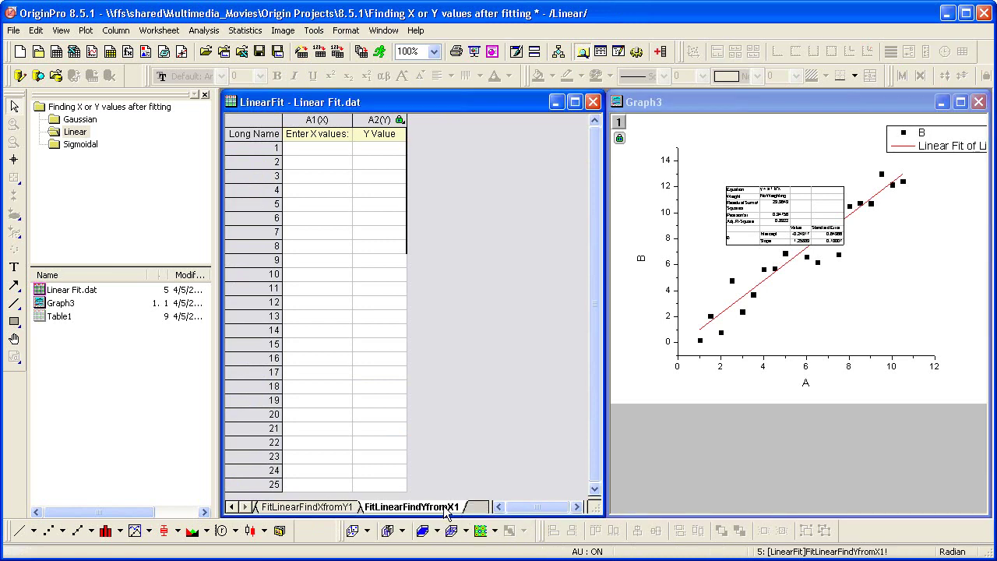
left_click(337, 508)
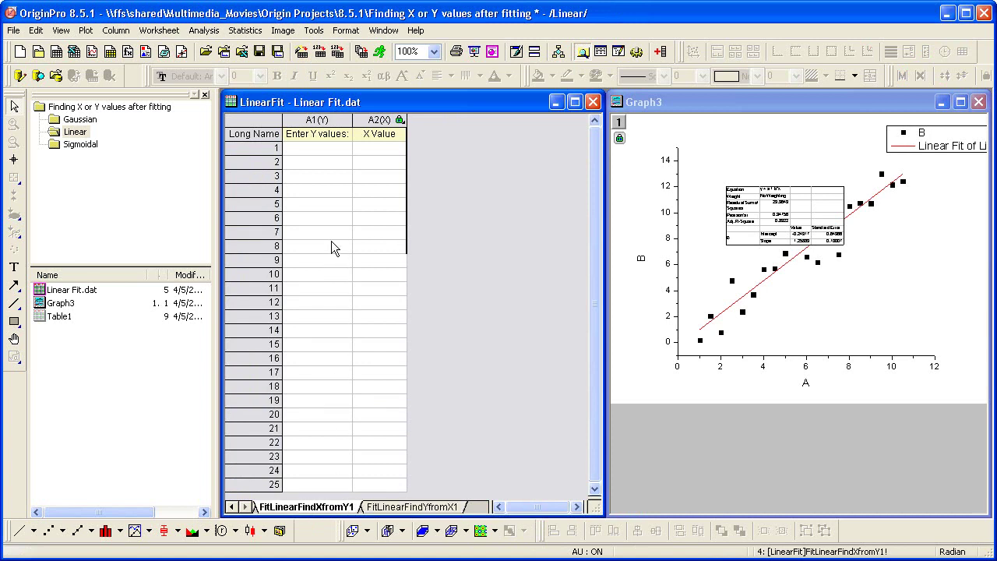
Enter Y values 6 and 8 to get X values 4.9595 and 6.54828.
left_click(322, 138)
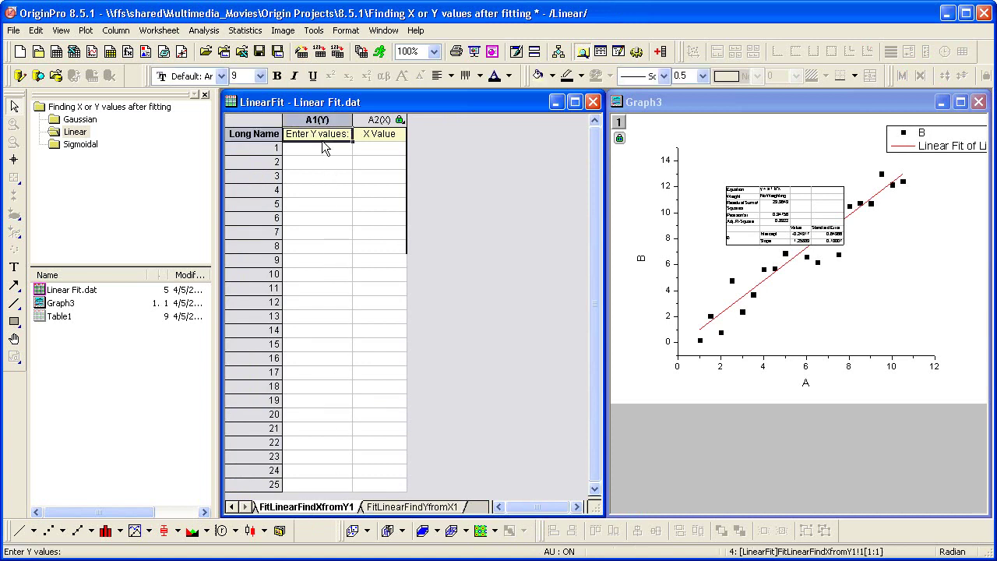
left_click(322, 148)
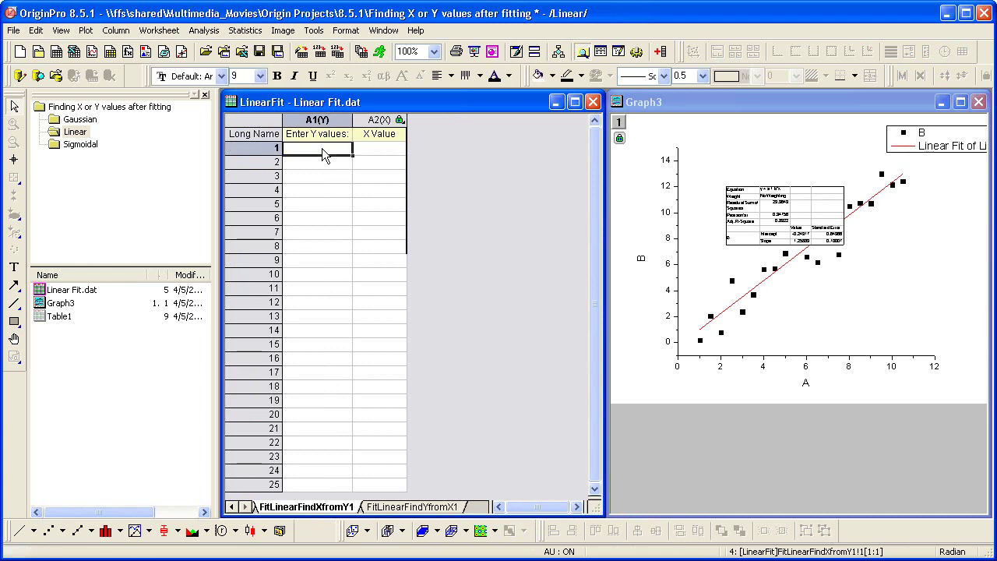
type("6")
key("Return")
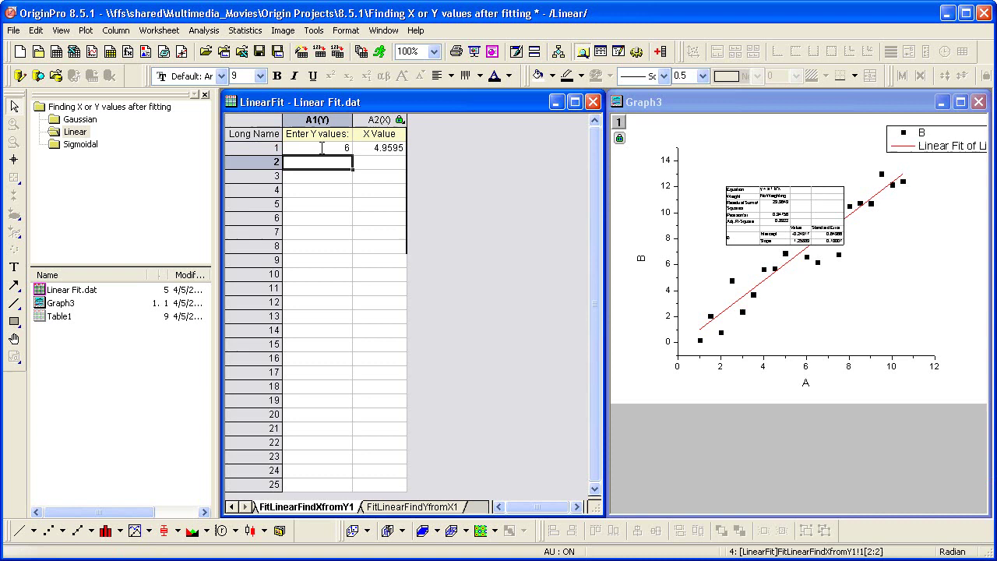
type("8")
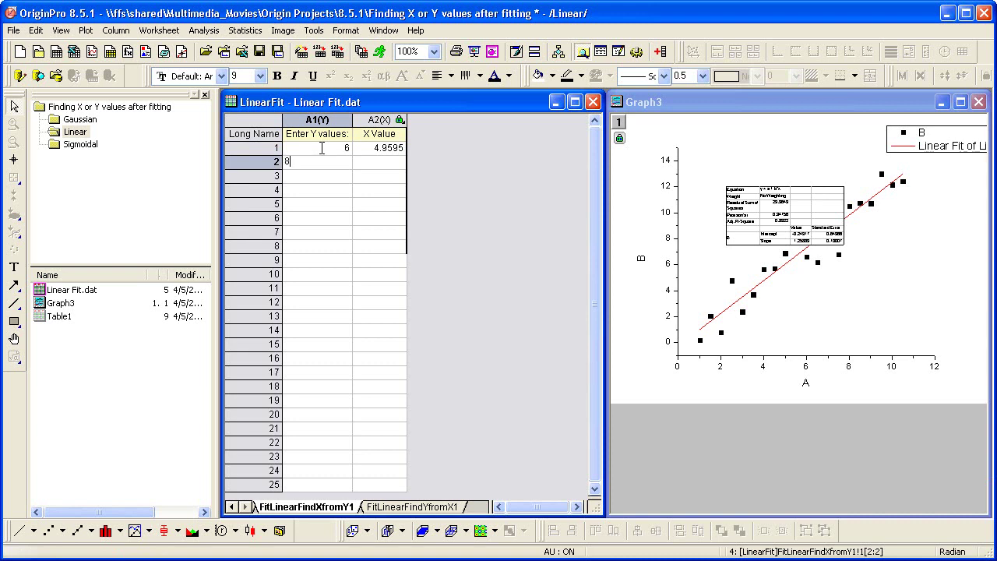
key("Return")
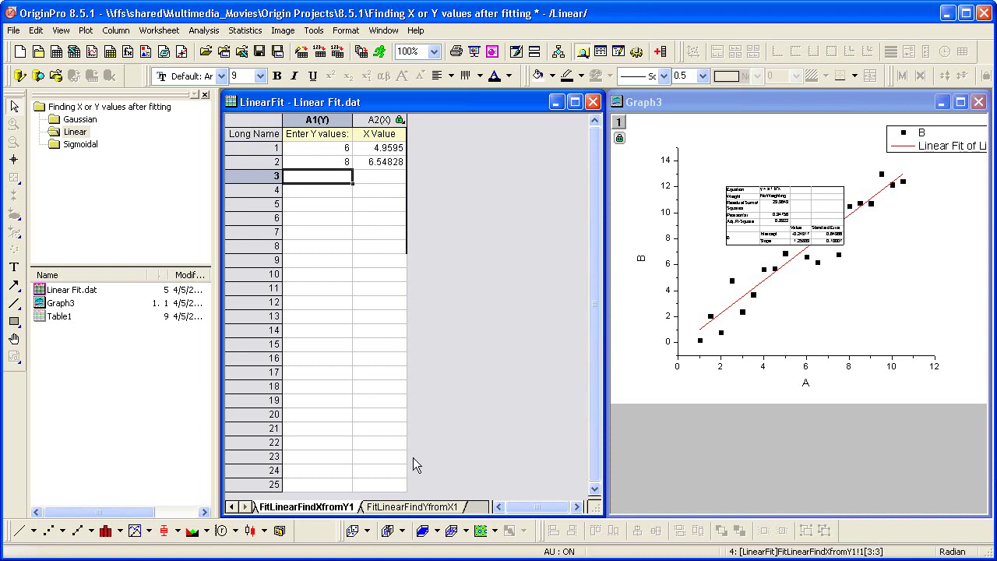
Enter X = 2 in FitLinearFindYfromX1 (Y = 2.27449), then show the Gaussian folder.
left_click(412, 507)
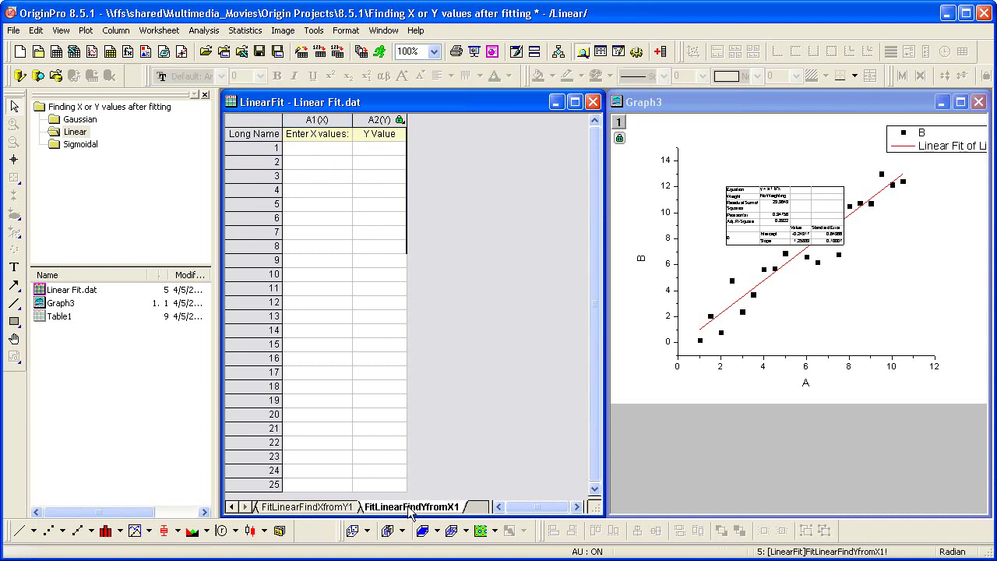
left_click(328, 148)
type("2")
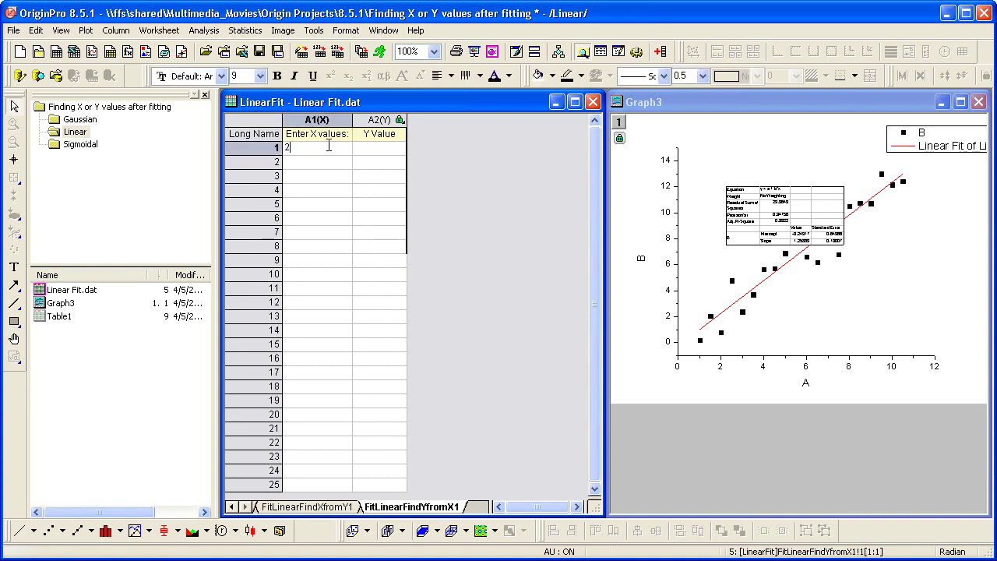
key("Return")
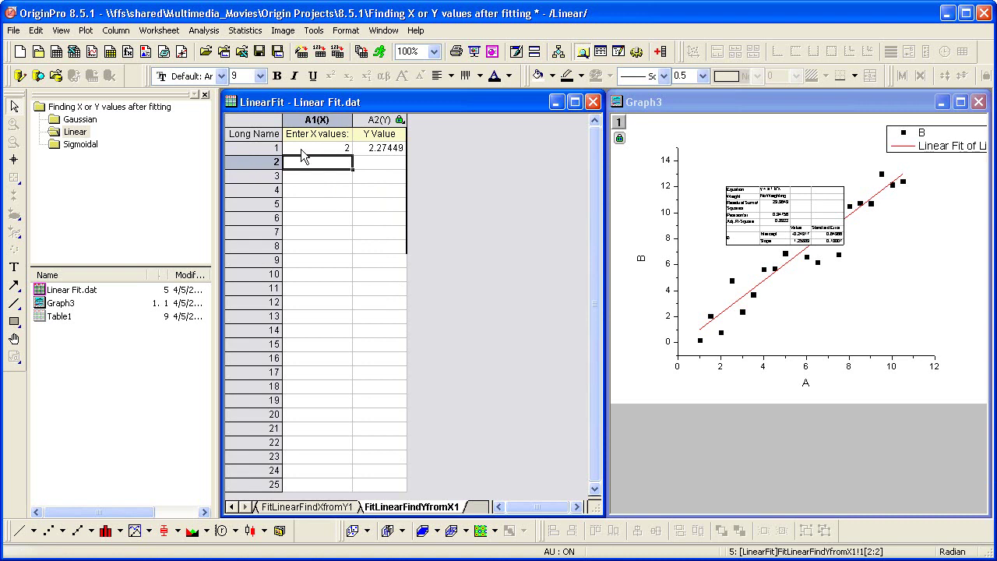
left_click(84, 121)
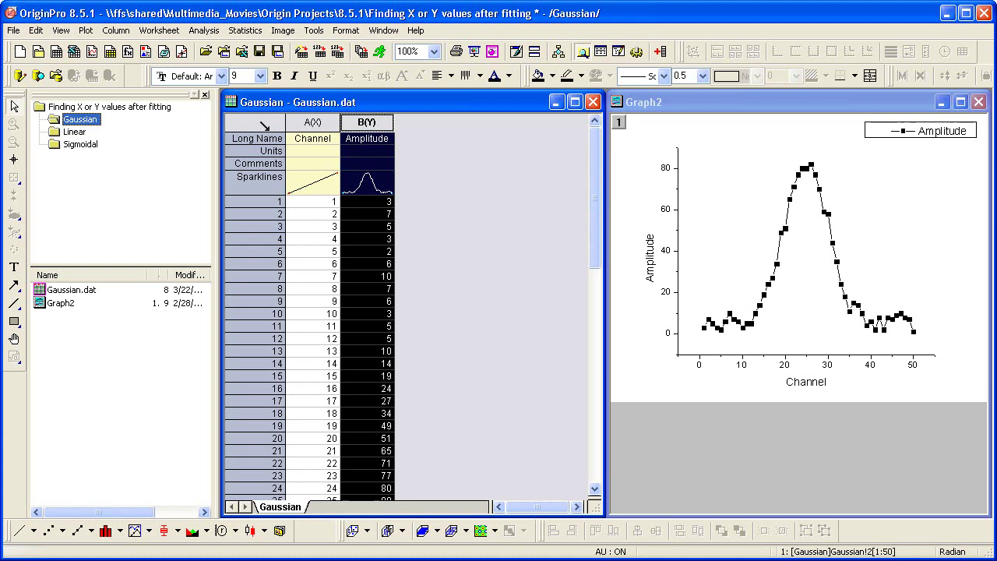
Open the Nonlinear Curve Fit dialog on Graph2's Gaussian Amplitude plot.
left_click(675, 103)
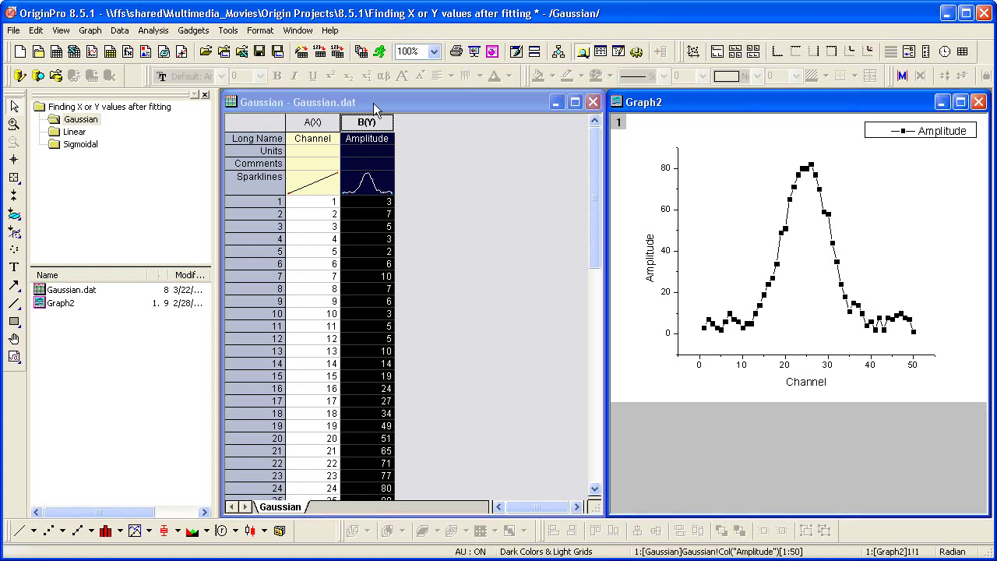
left_click(160, 33)
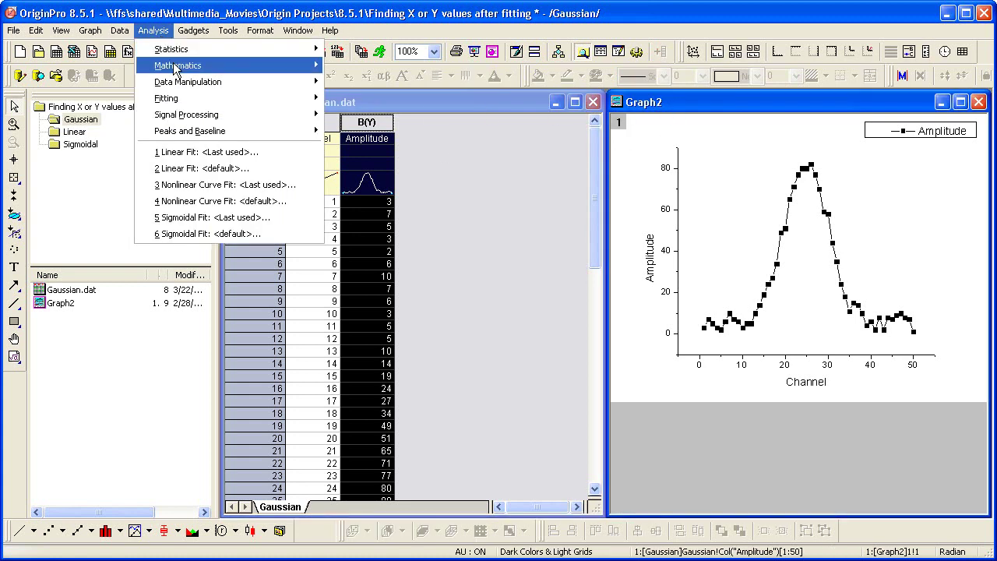
mouse_move(192, 107)
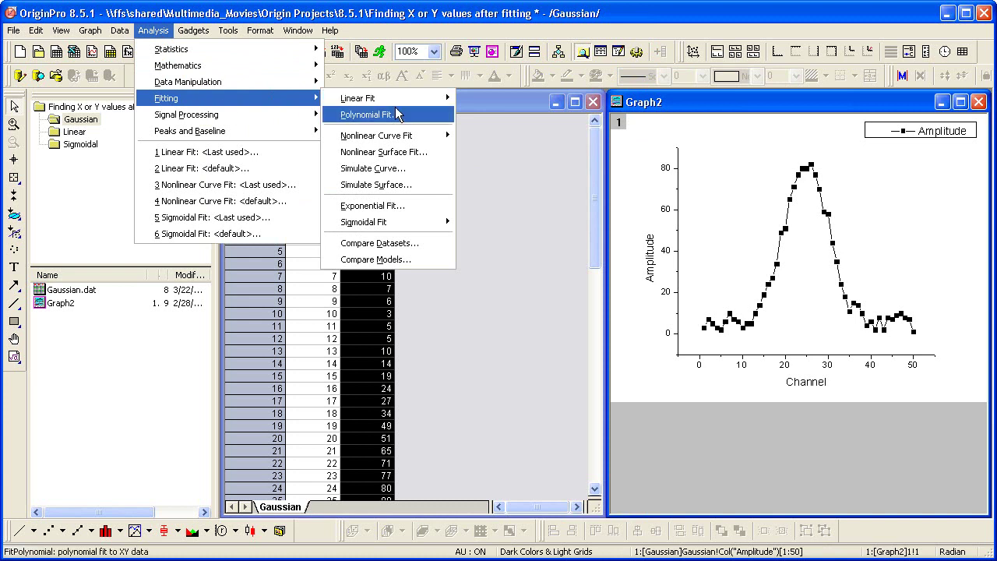
mouse_move(433, 135)
left_click(528, 151)
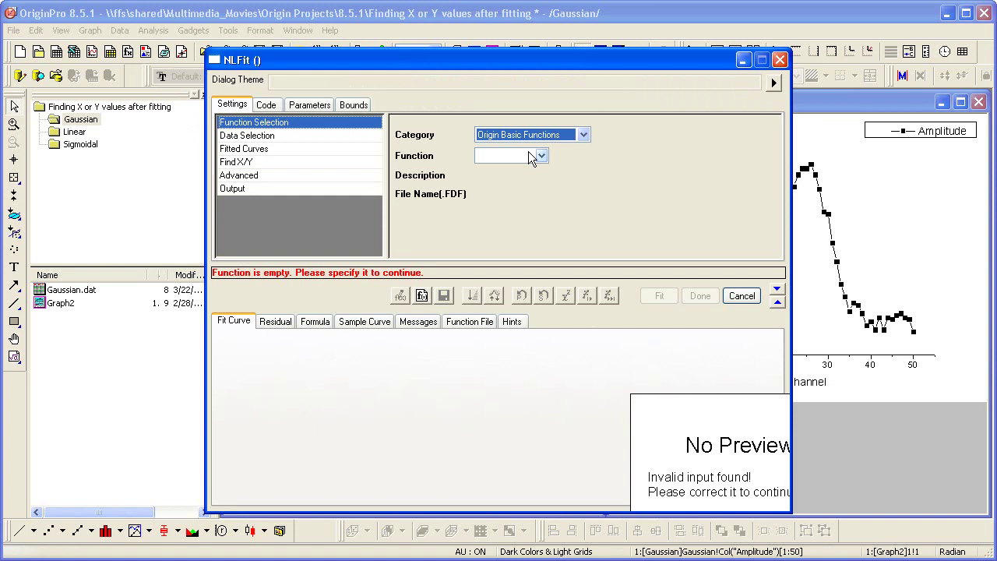
Select Gauss as the NLFit function, then go to the Data Selection settings.
left_click(528, 153)
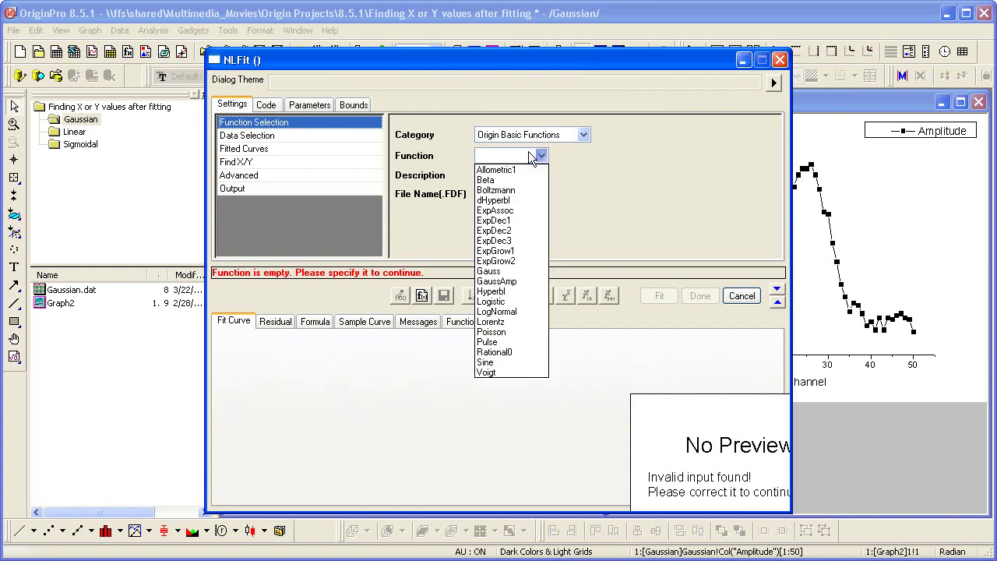
left_click(518, 272)
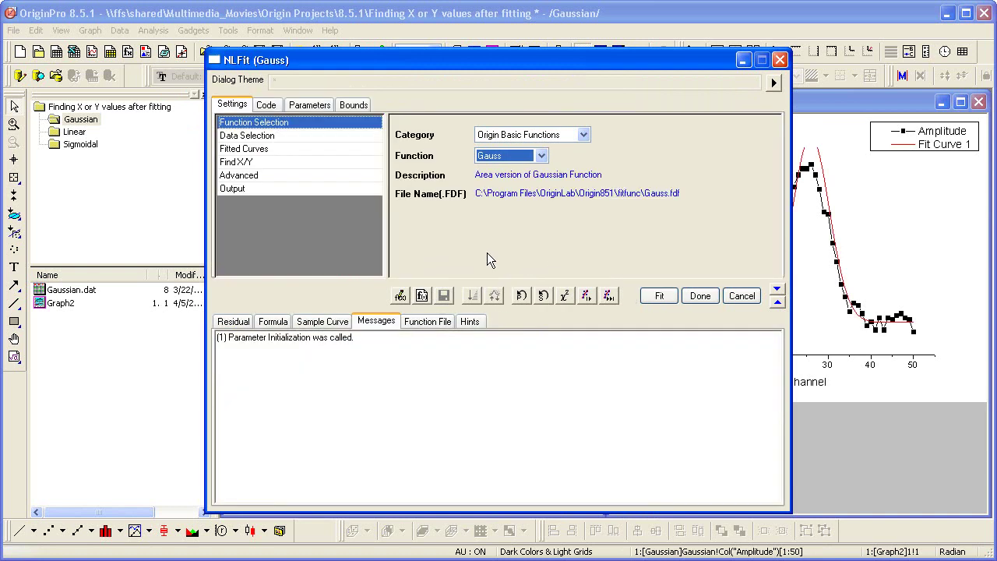
left_click(303, 135)
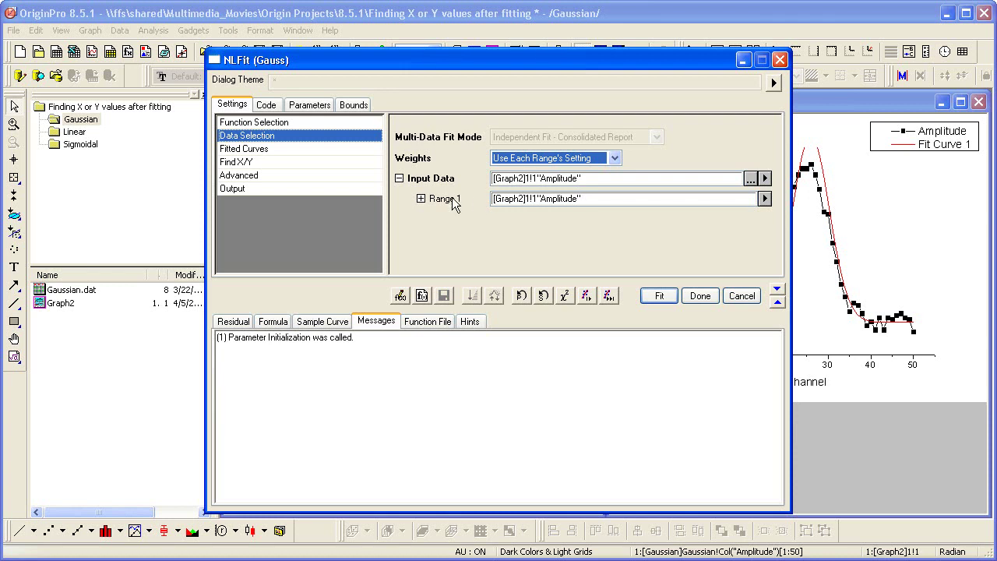
Set Find X/Y to two X columns with Find Y from X off, and run the Gauss fit.
left_click(258, 163)
left_click(483, 131)
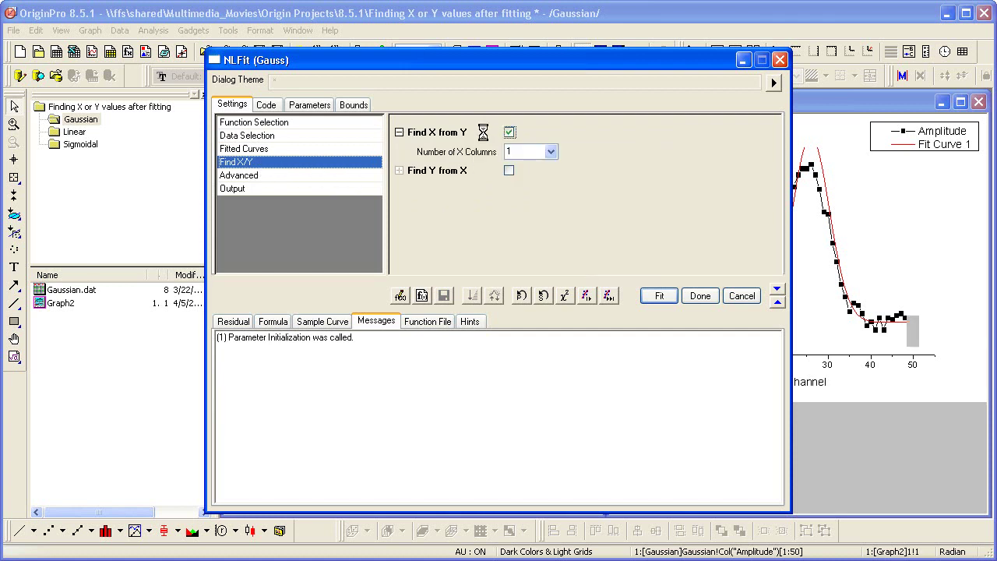
left_click(508, 172)
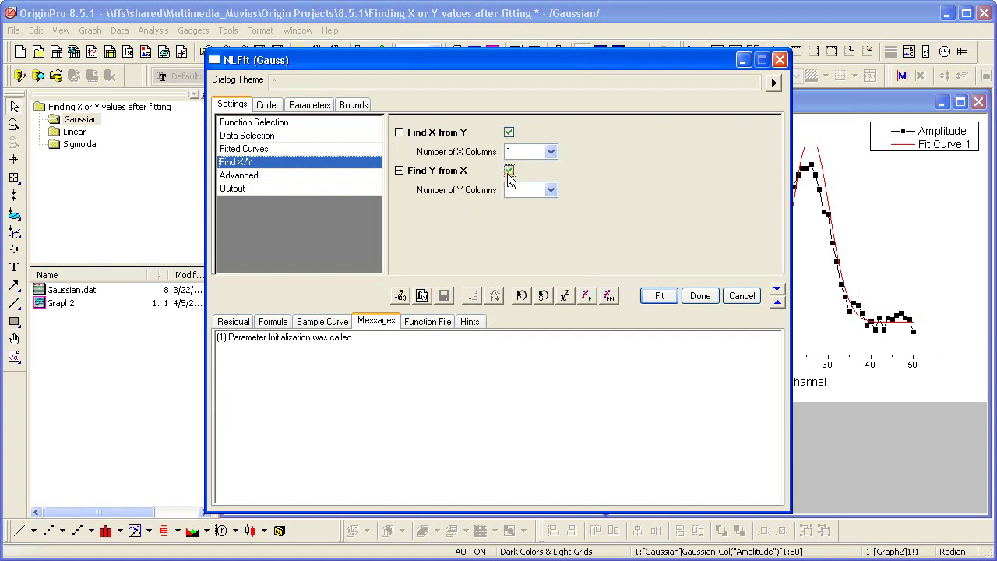
left_click_drag(545, 63, 380, 62)
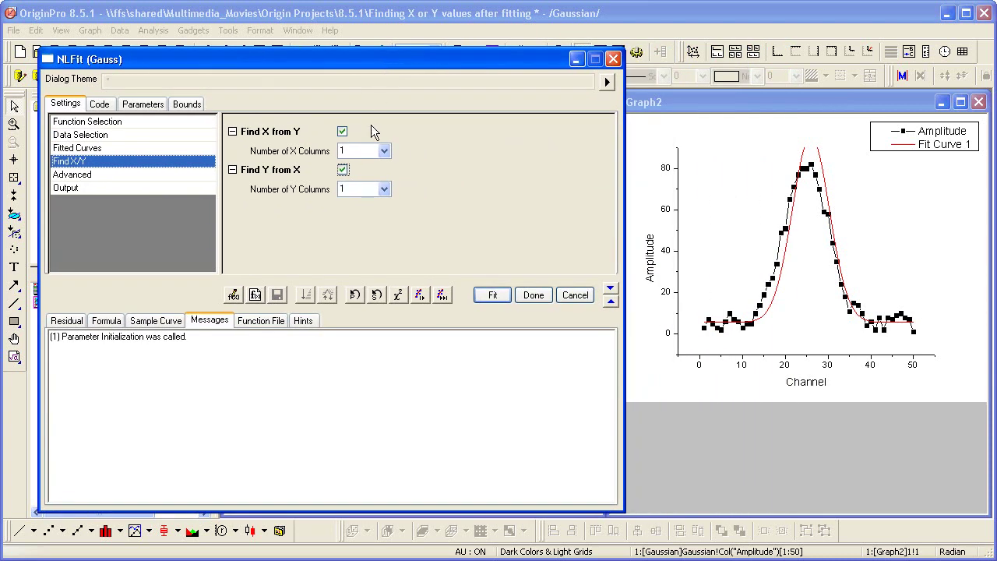
left_click(385, 150)
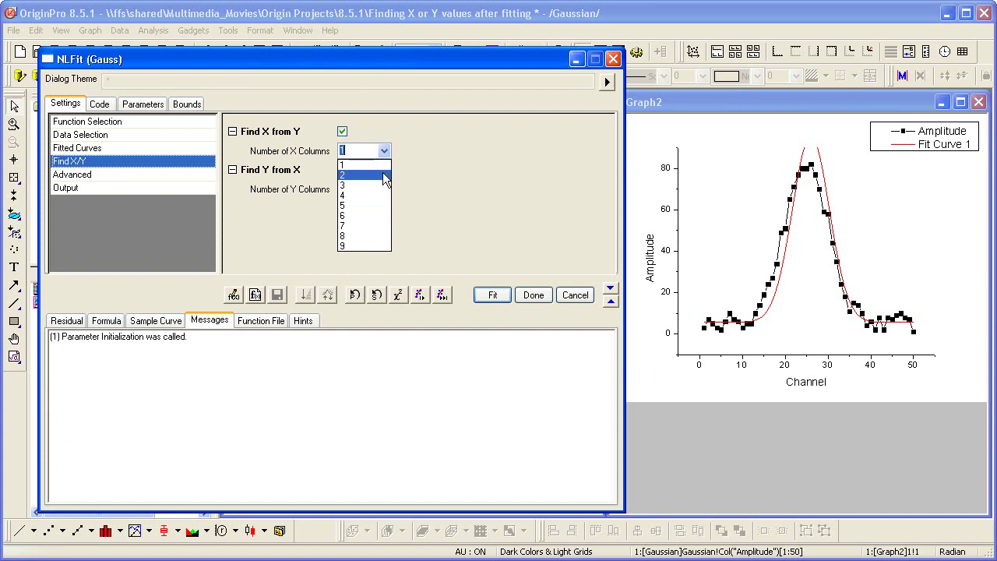
left_click(382, 173)
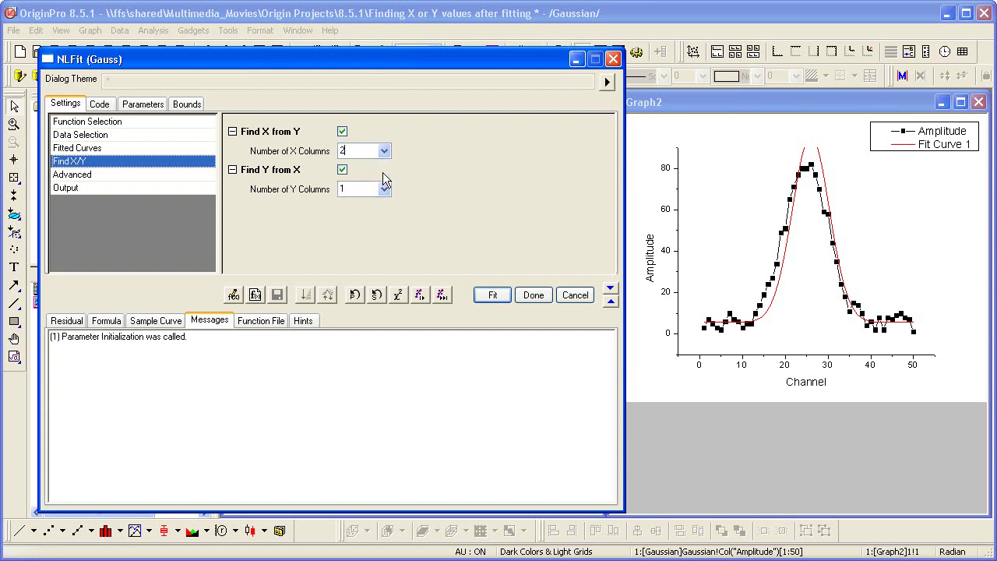
left_click(343, 170)
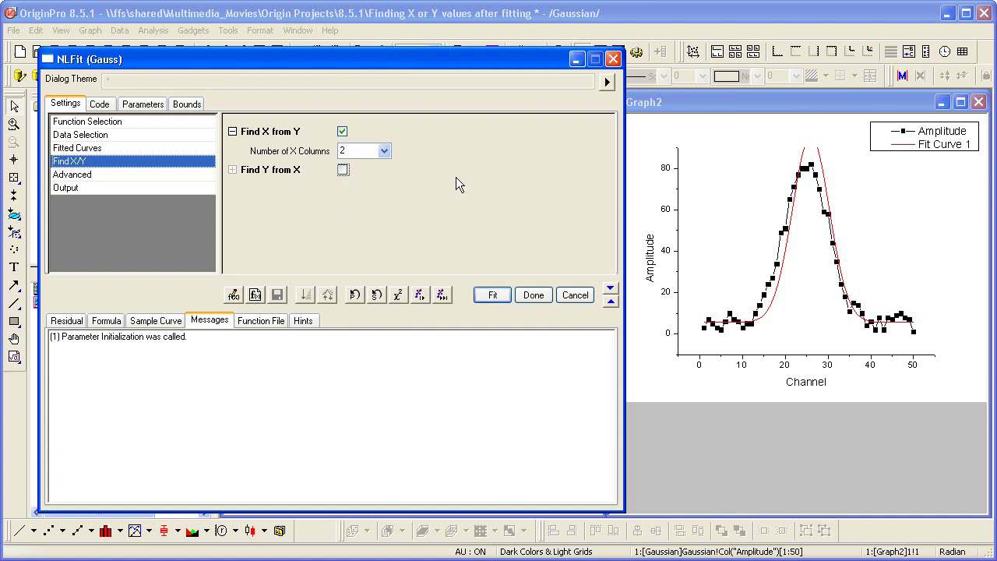
left_click(491, 295)
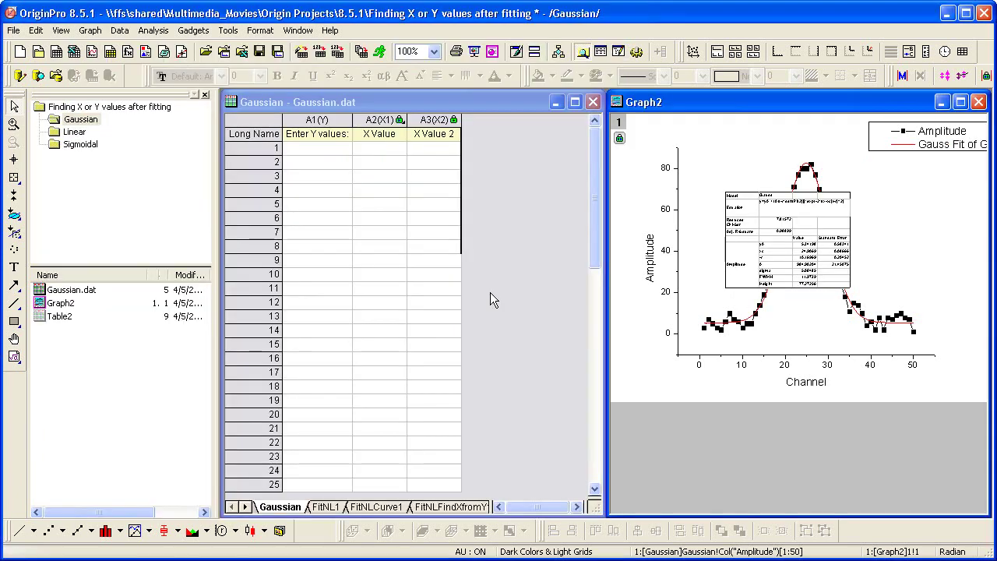
Type Y value 15 in row 1 of FitNLFindXfromY1, returning X values 14.53693 and 35.27687.
left_click(470, 506)
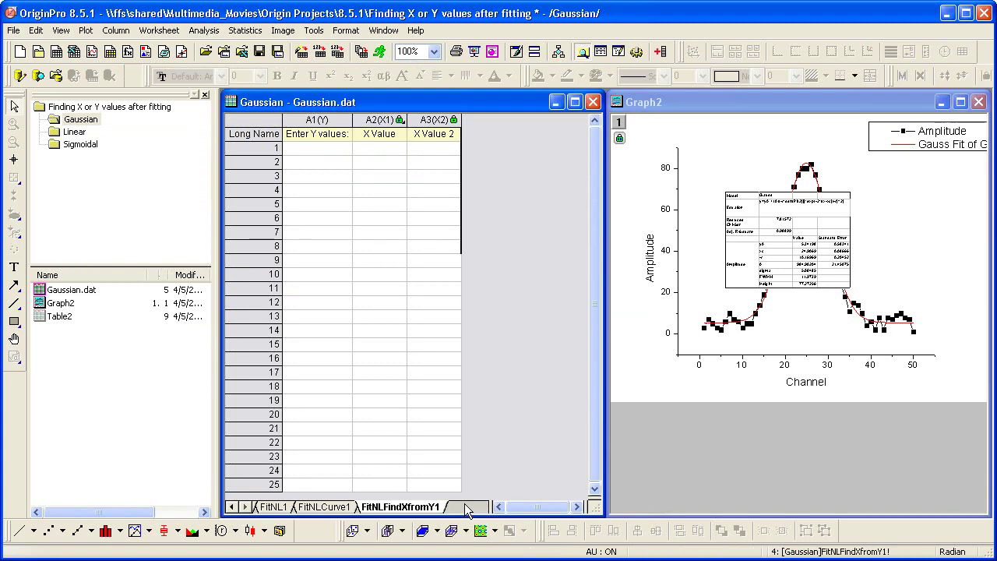
left_click(341, 148)
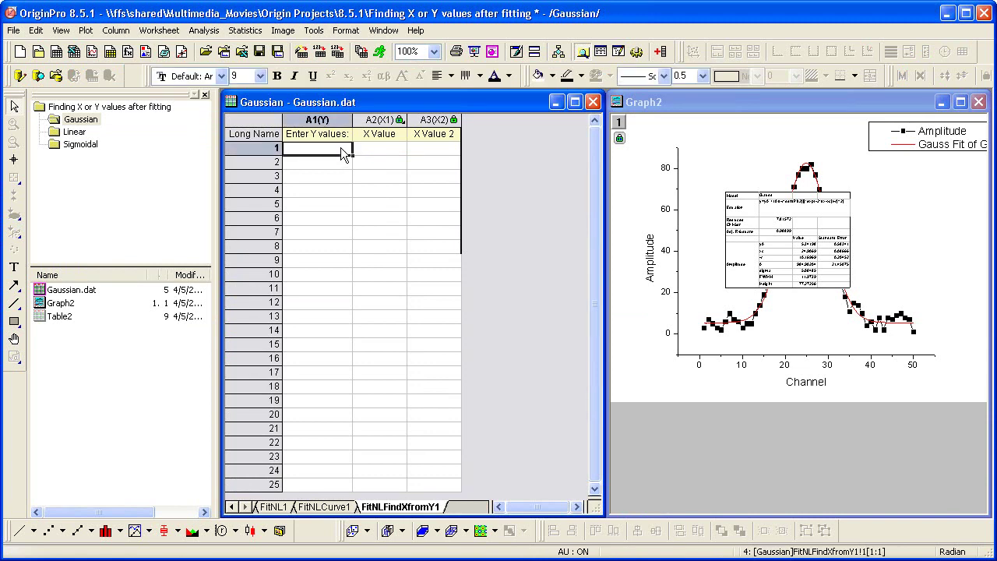
type("15")
key("Return")
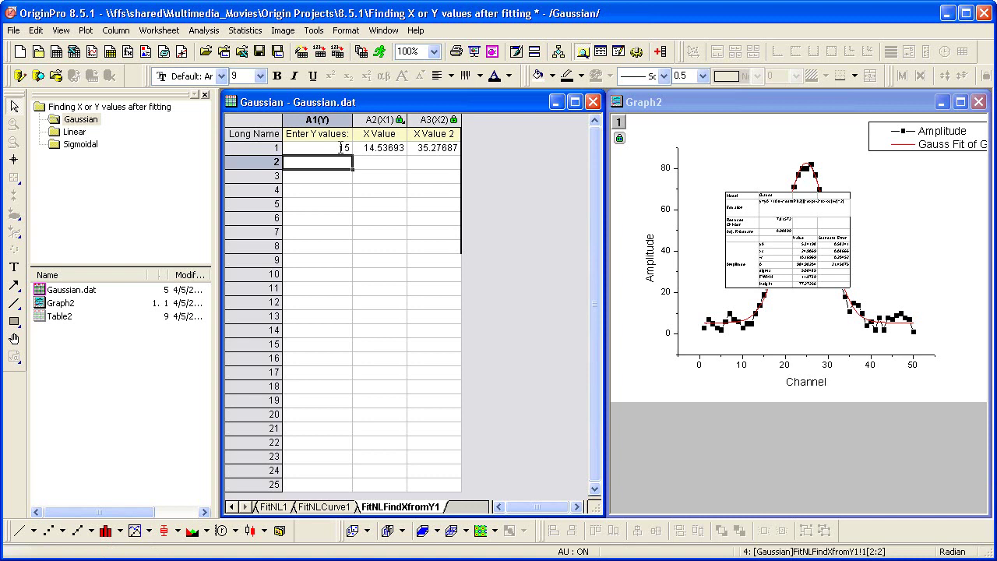
Open the Sigmoidal folder and launch the Sigmoidal Fit dialog on Graph4's dose-response plot.
left_click(89, 147)
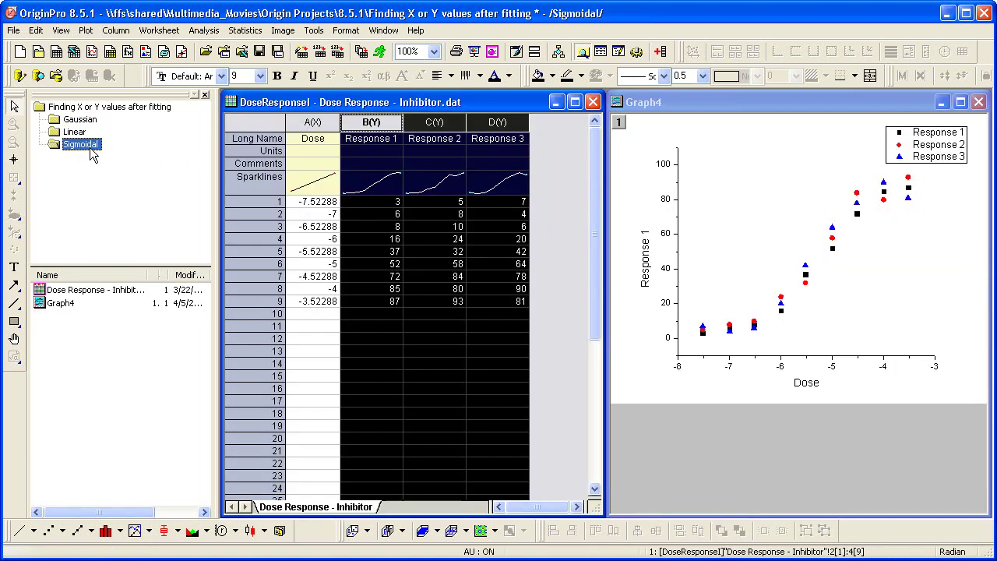
left_click(682, 103)
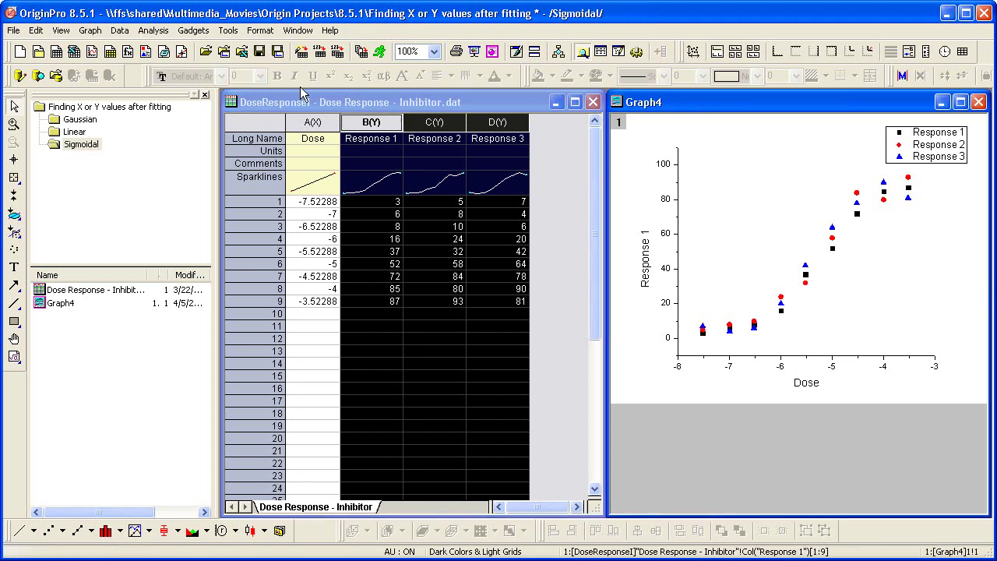
left_click(153, 31)
mouse_move(200, 107)
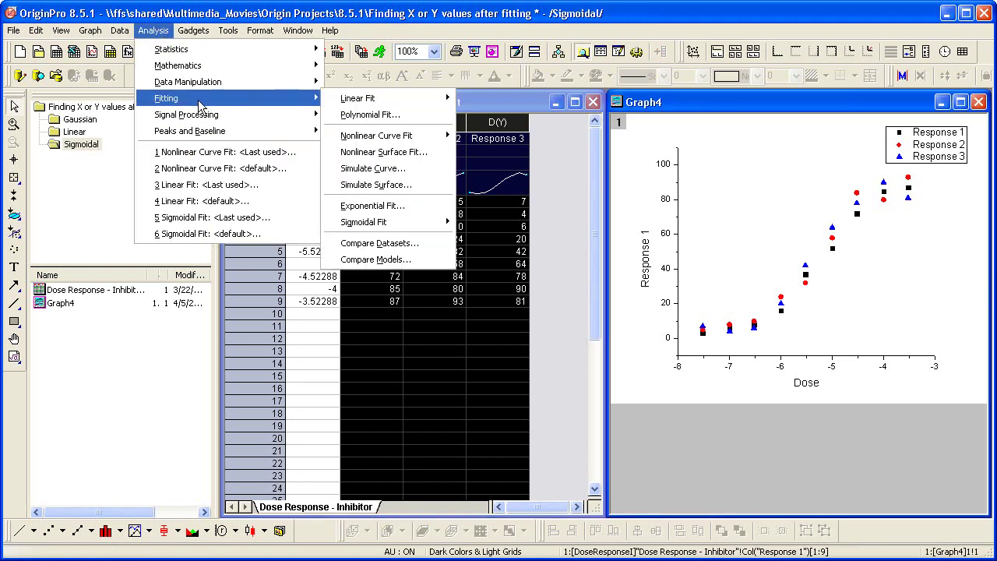
mouse_move(428, 222)
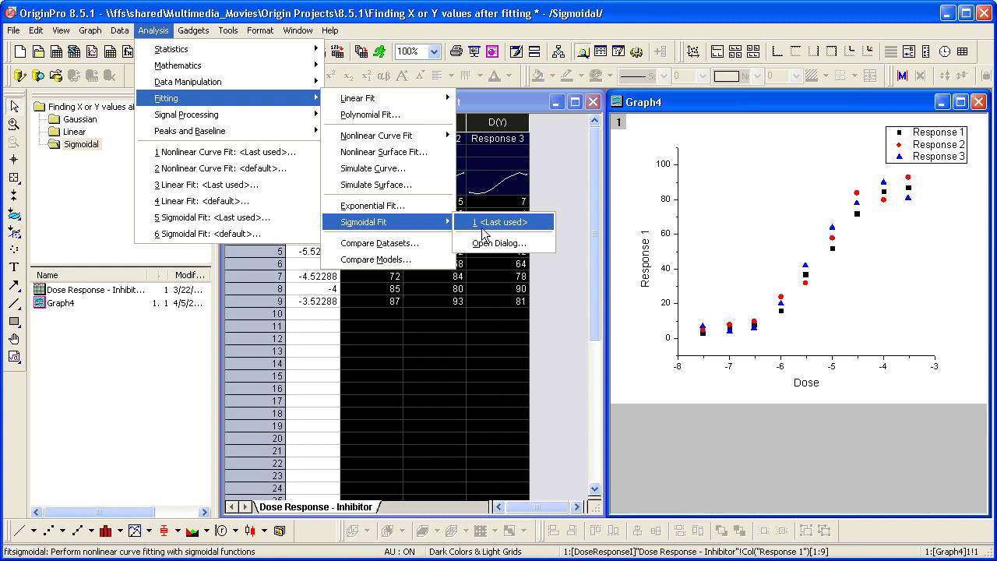
left_click(498, 243)
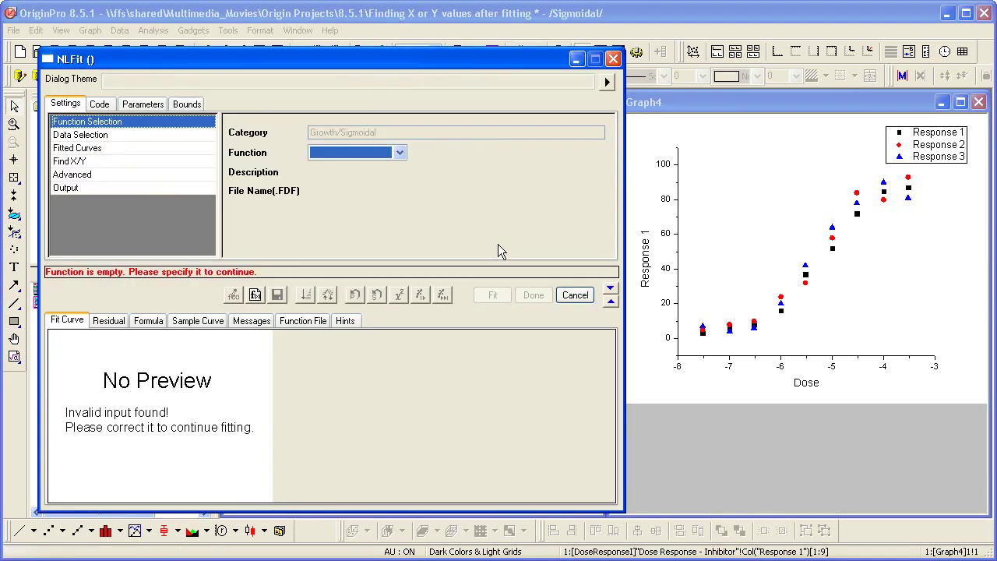
Choose the DoseResp function and add all three Response plots as input data.
left_click(399, 152)
left_click(398, 197)
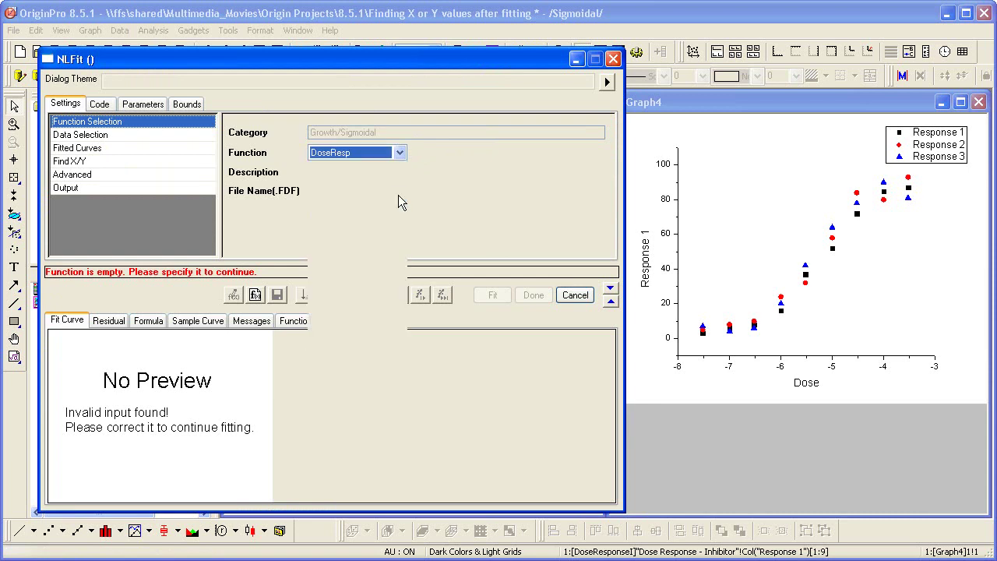
left_click(122, 135)
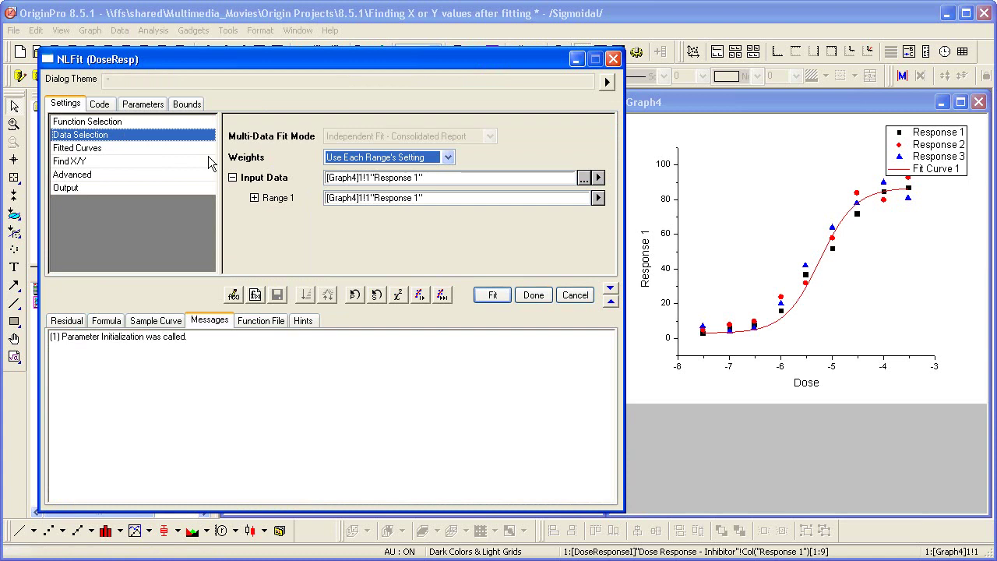
left_click(598, 178)
left_click(654, 225)
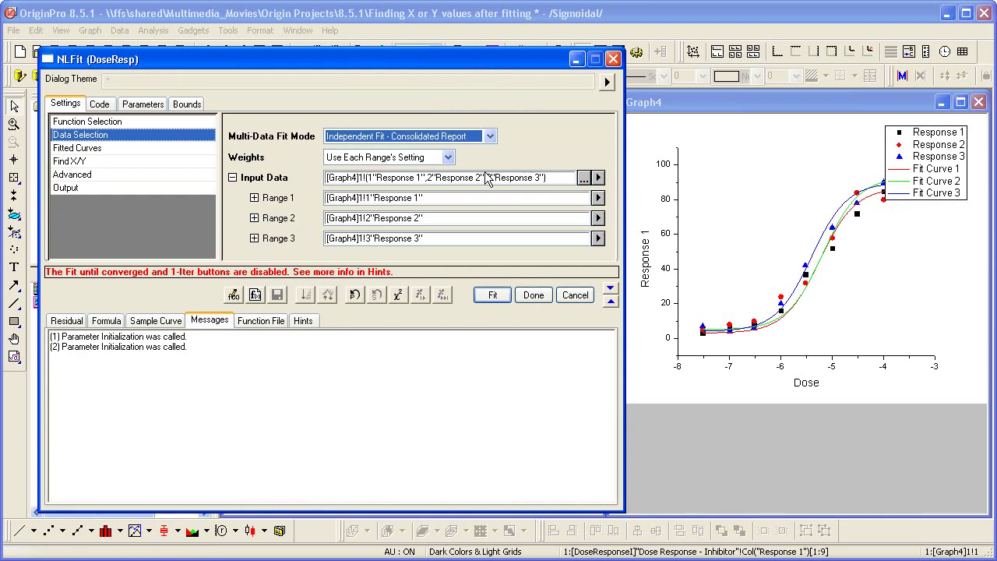
Set Multi-Data Fit Mode to Concatenate Fit and show the Find X/Y settings.
left_click(490, 136)
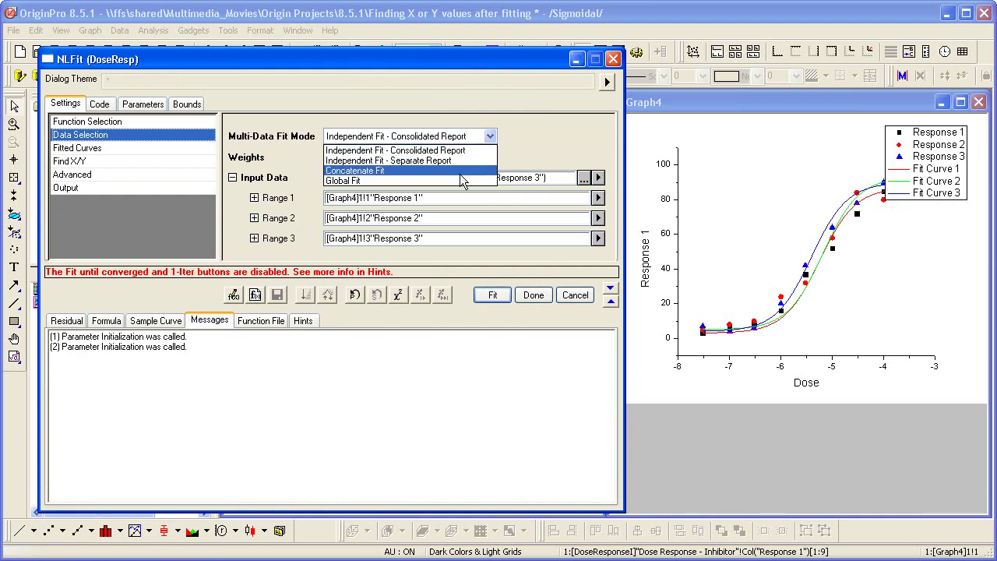
left_click(460, 174)
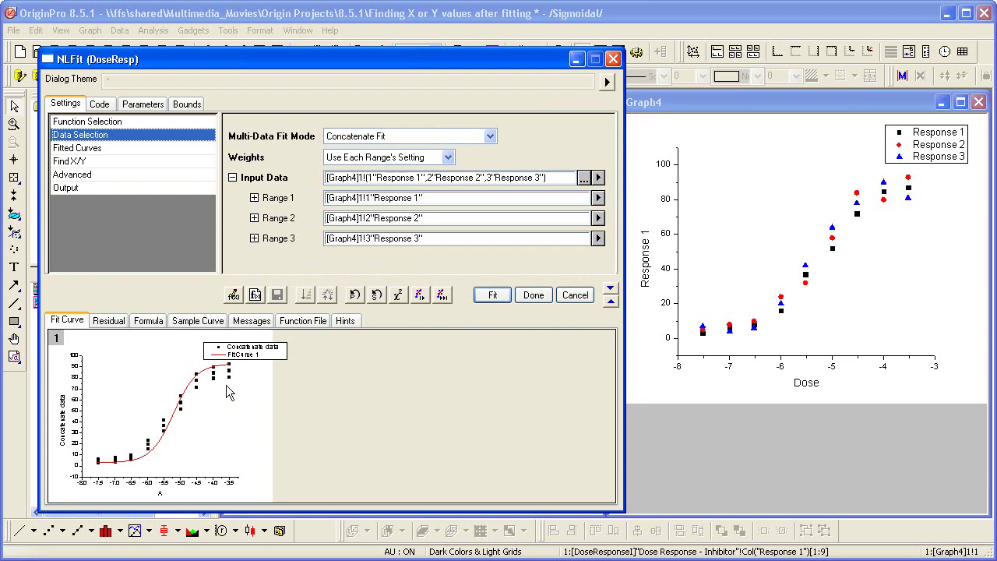
left_click(120, 160)
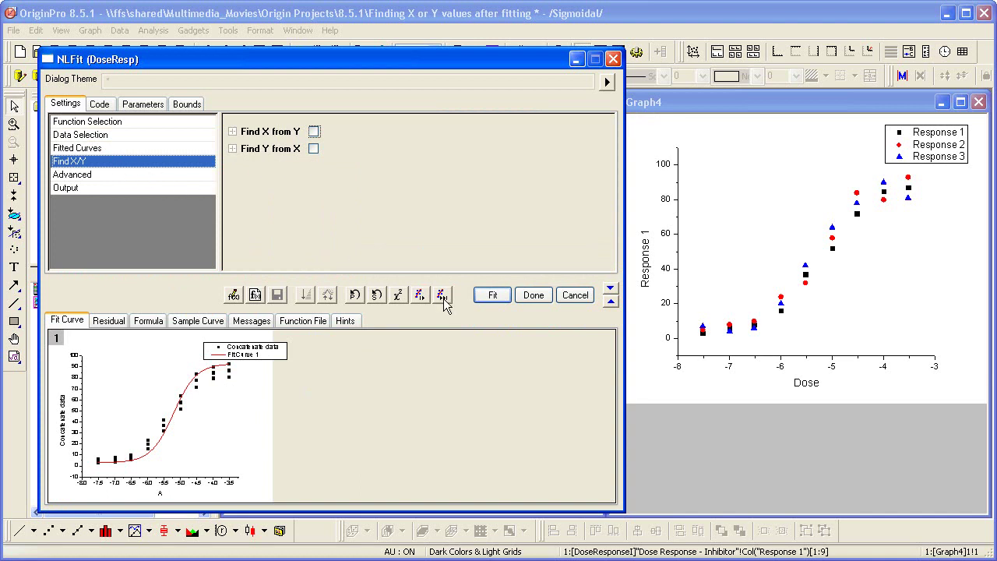
Run the DoseResp fit (EC50 5.06909E-6), then enlarge its results table and place it right of the curve.
left_click(493, 295)
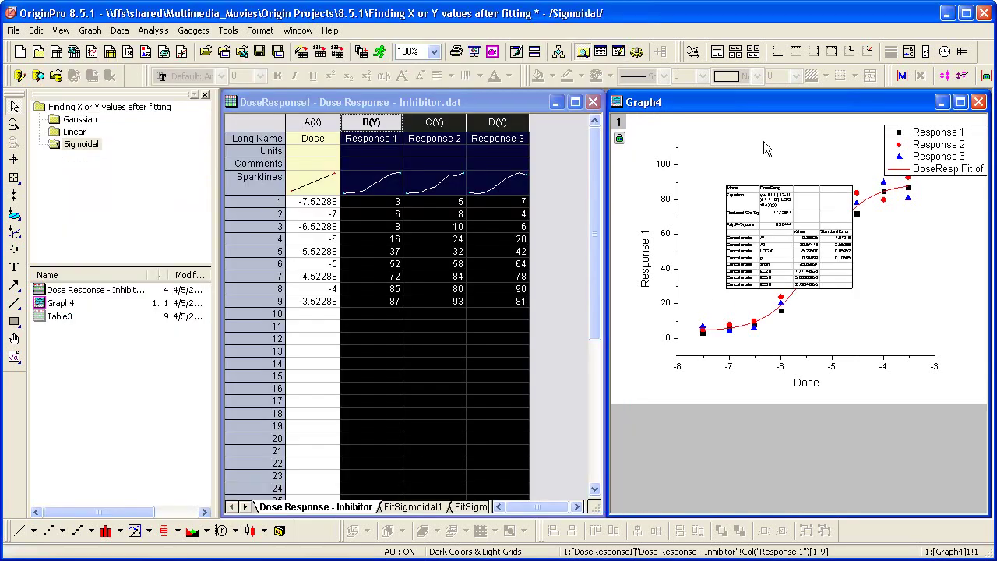
double_click(751, 98)
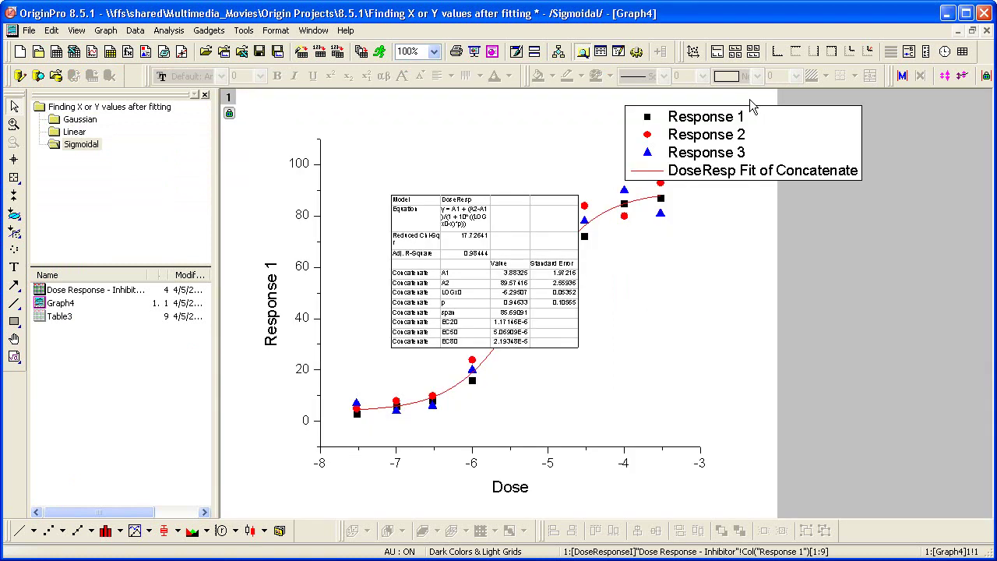
left_click(508, 254)
left_click_drag(580, 349, 709, 416)
left_click_drag(618, 336, 578, 271)
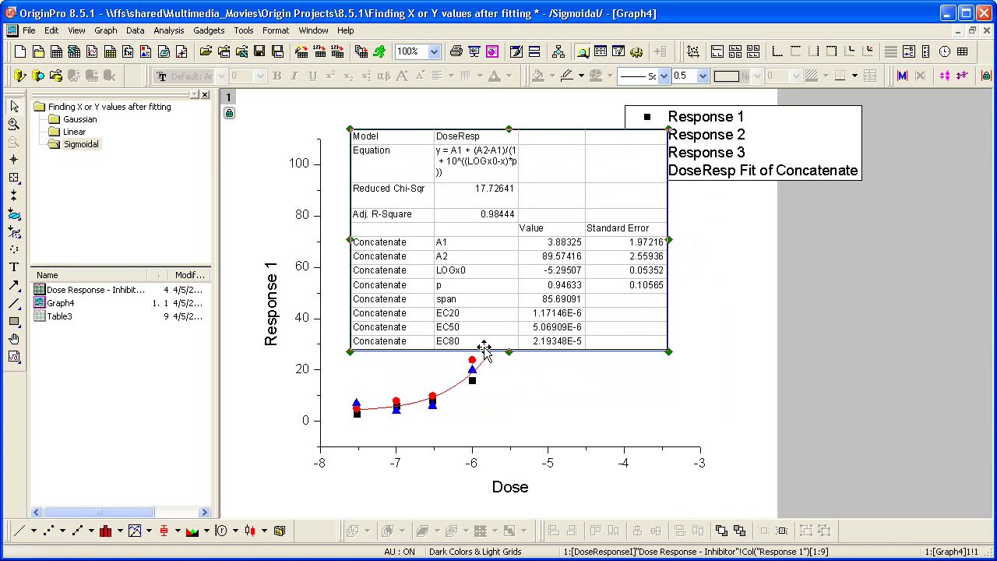
left_click_drag(563, 283, 782, 303)
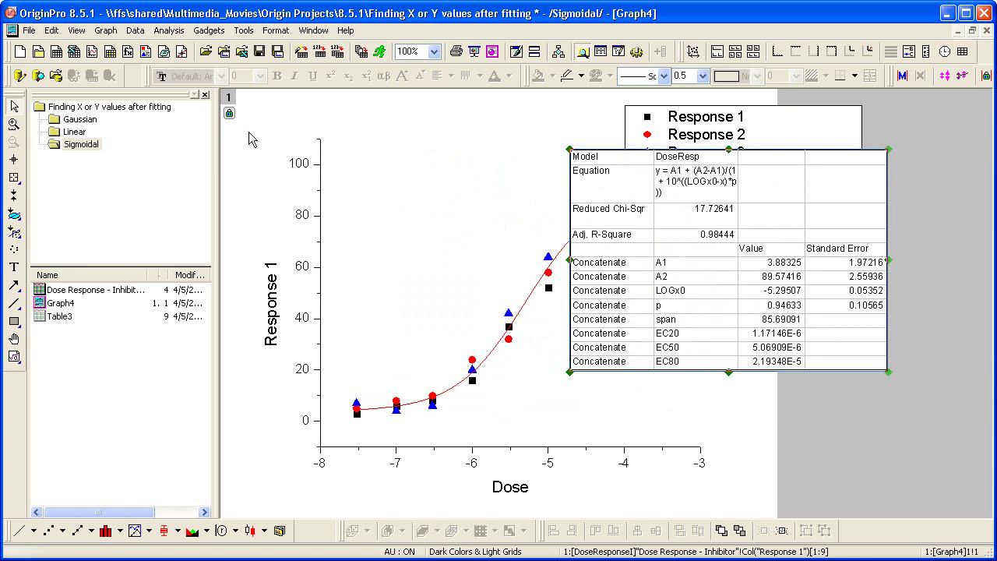
Rerun the DoseResp fit via Change Parameters with Find X from Y enabled.
left_click(230, 113)
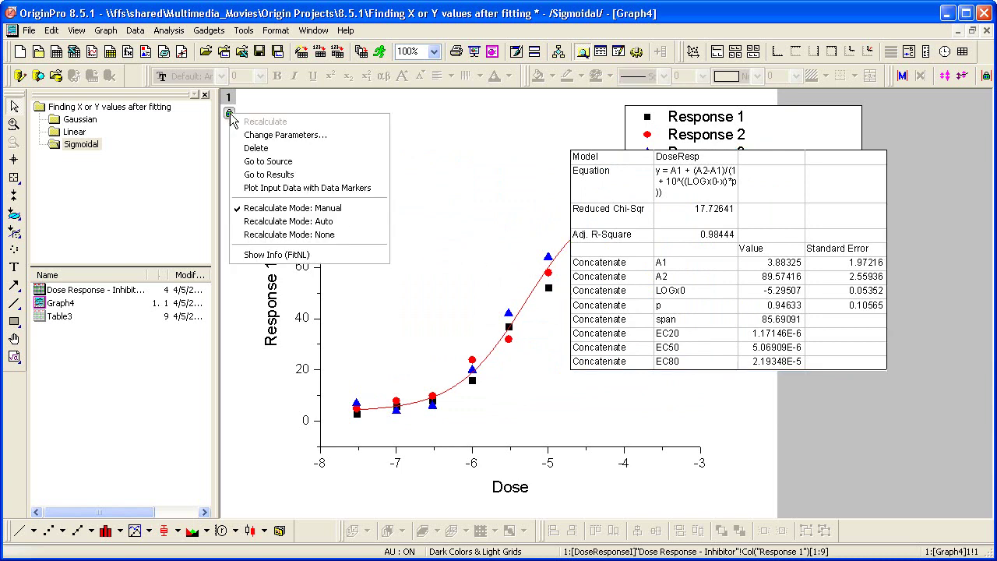
left_click(317, 135)
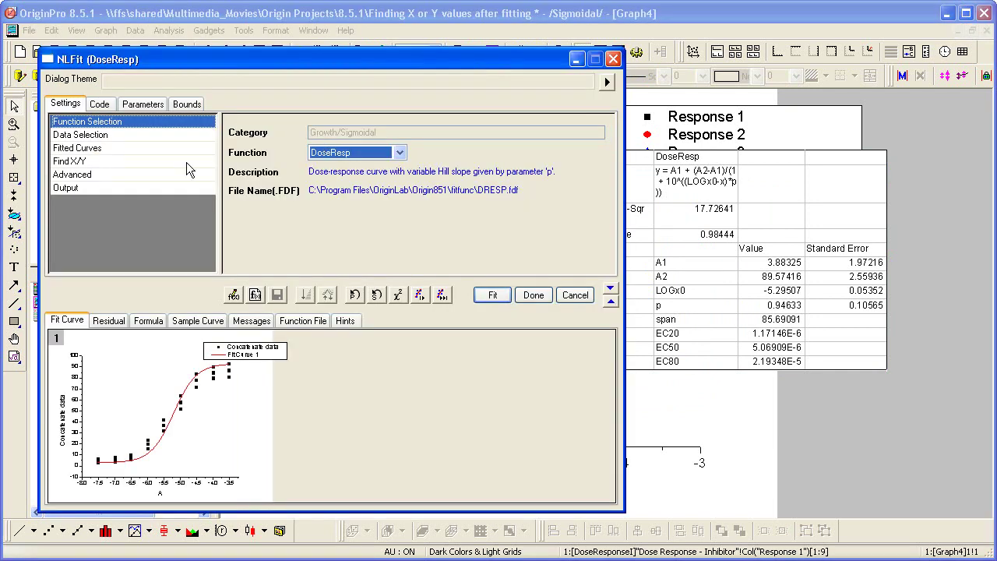
left_click(107, 162)
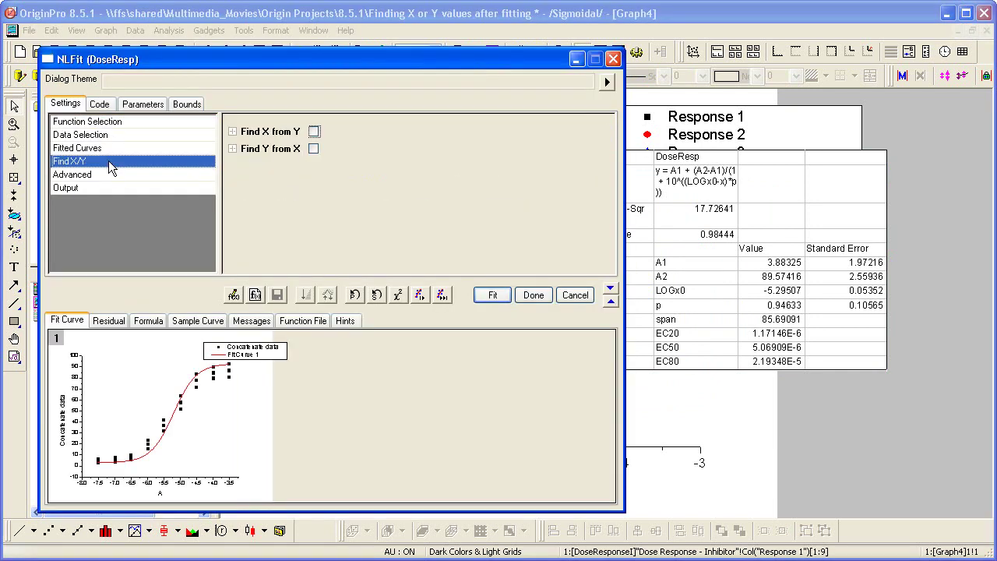
left_click(313, 132)
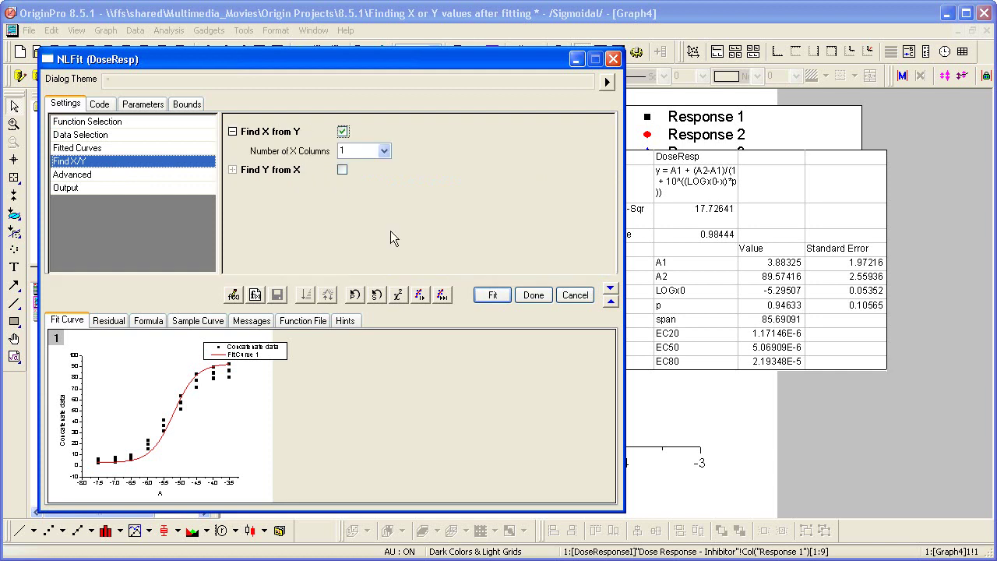
left_click(493, 295)
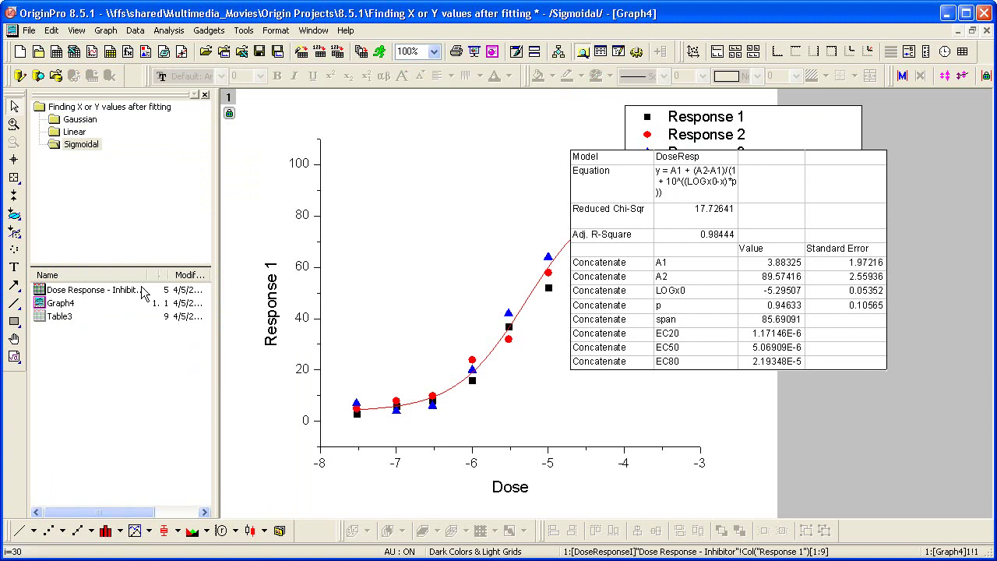
Enter Y value 40 in the FitSigmoidalFindXfromY1 sheet, returning X value -5.44042.
double_click(110, 290)
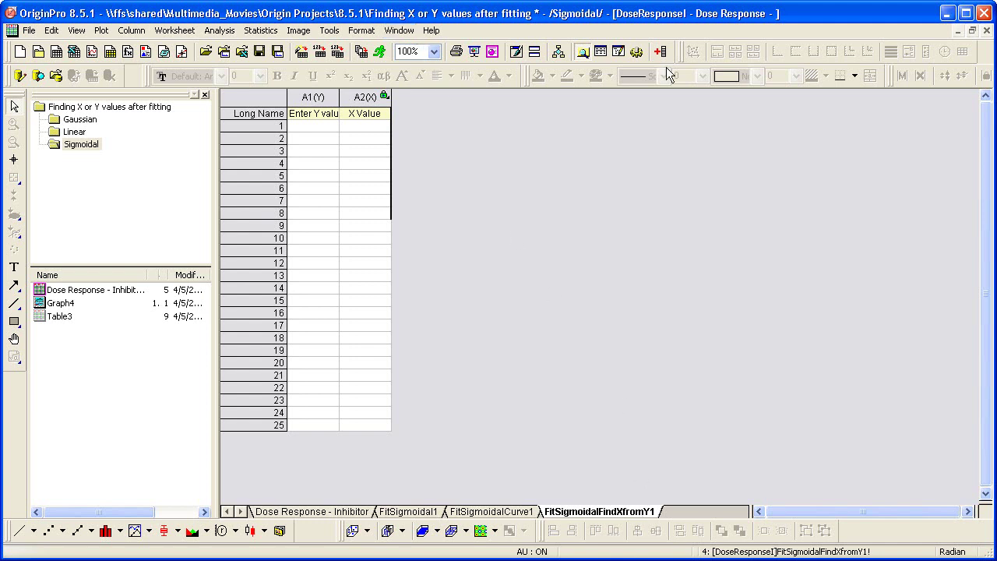
left_click(972, 31)
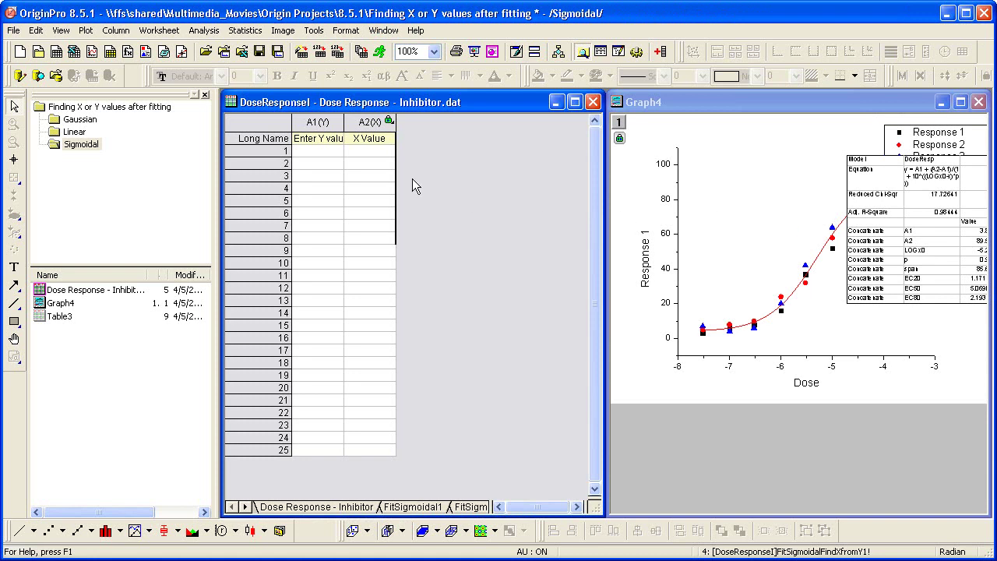
left_click(314, 151)
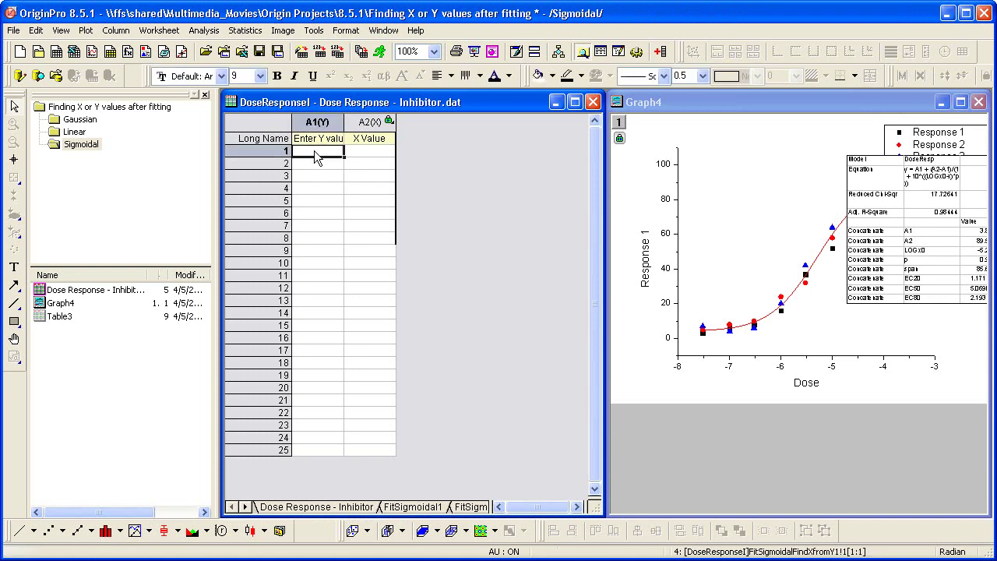
type("40")
key("Return")
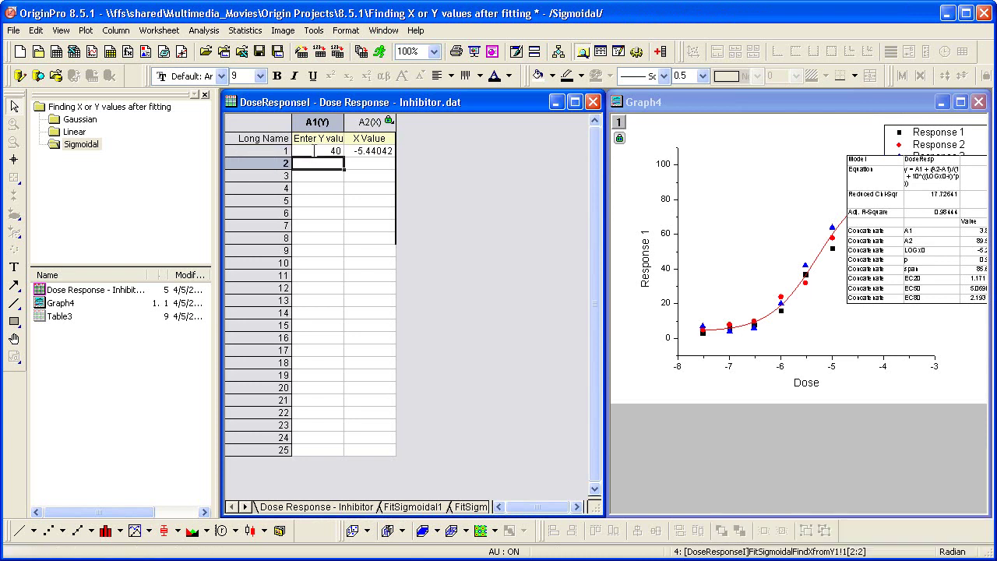